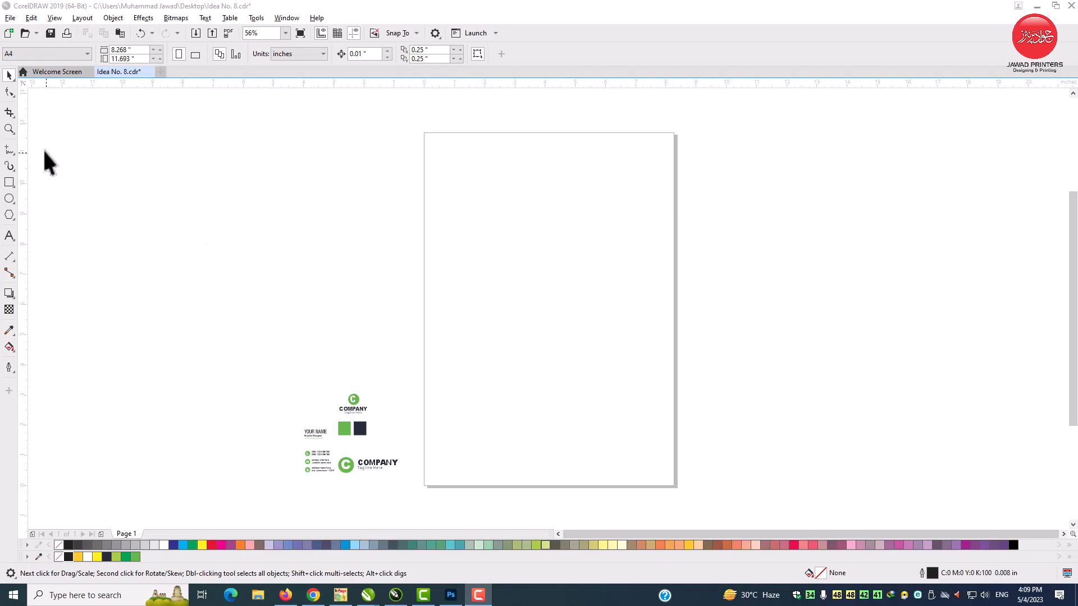
Step: Draw a rectangle on the page and set its size to 3.5 by 2.0 inches
{"action": "left_click", "coordinate": [9, 129]}
{"action": "left_click_drag", "start_coordinate": [441, 199], "coordinate": [659, 410]}
{"action": "left_click", "coordinate": [9, 75]}
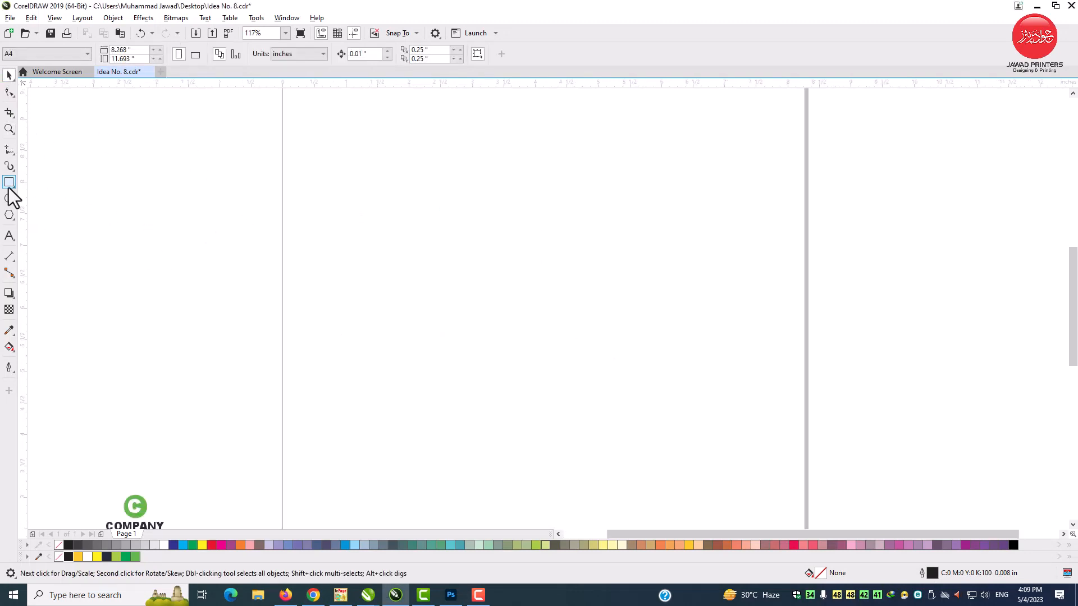
{"action": "left_click", "coordinate": [9, 183]}
{"action": "left_click_drag", "start_coordinate": [430, 223], "coordinate": [640, 344]}
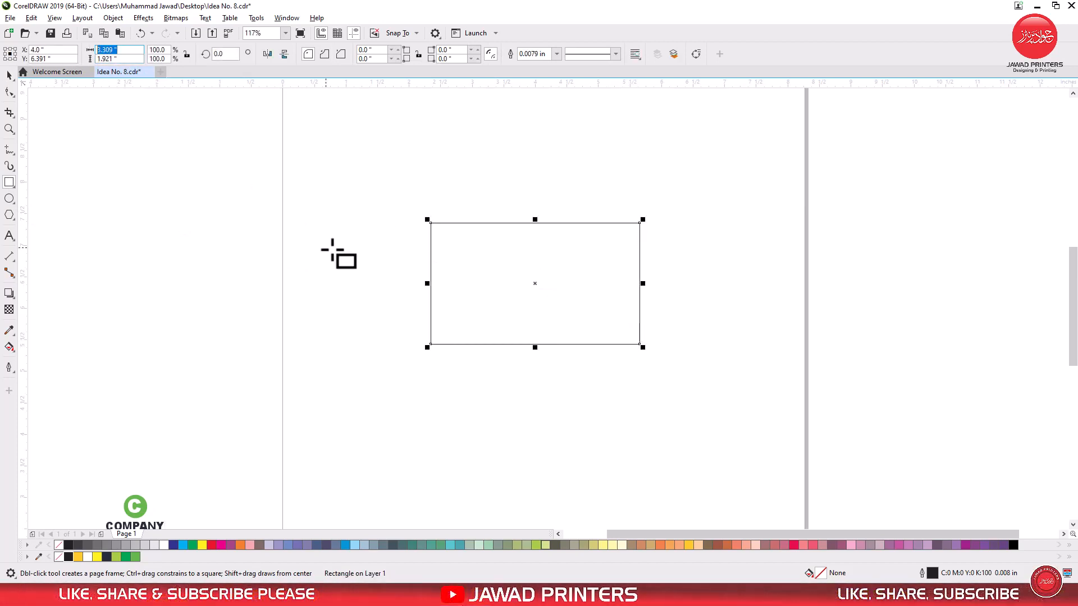
{"action": "type", "text": "3"}
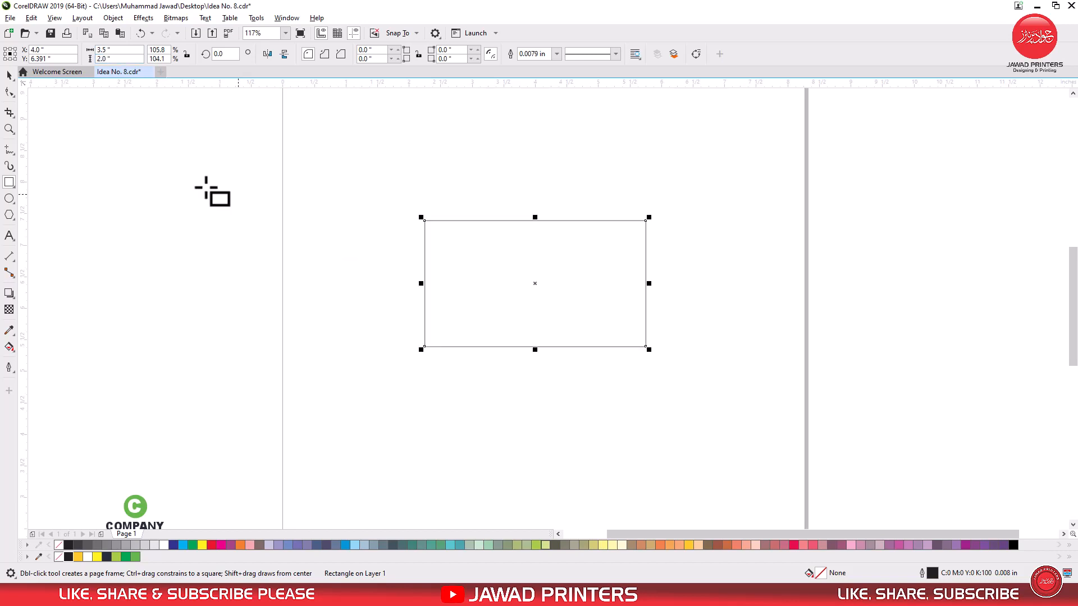
Step: Duplicate the card rectangle directly below itself and centre the pair on the page as a temporary group
{"action": "left_click", "coordinate": [9, 77]}
{"action": "left_click_drag", "start_coordinate": [563, 274], "coordinate": [597, 404]}
{"action": "left_click_drag", "start_coordinate": [670, 330], "coordinate": [615, 380]}
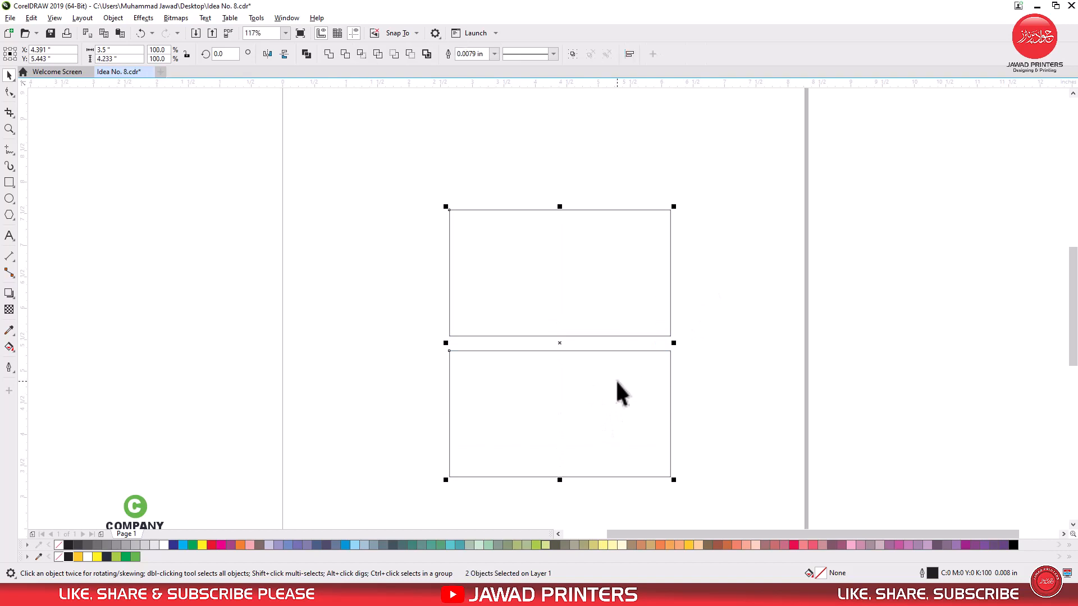
{"action": "key", "text": "ctrl+g"}
{"action": "key", "text": "p"}
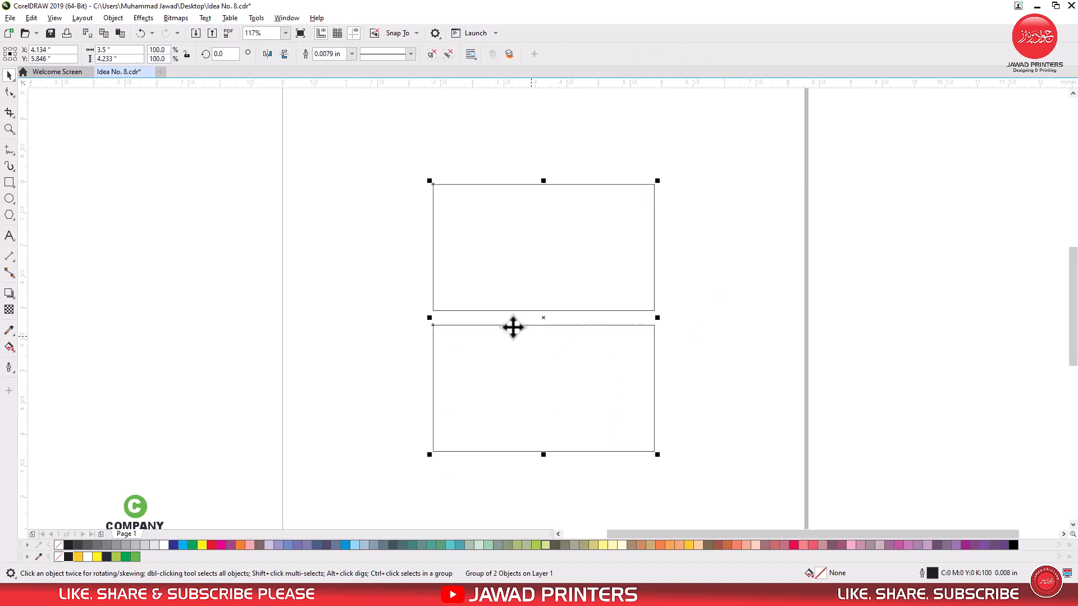
{"action": "left_click", "coordinate": [449, 54]}
Step: Create a concentric copy of the upper card rectangle, sized 3.25 by 1.75 inches
{"action": "left_click", "coordinate": [551, 247]}
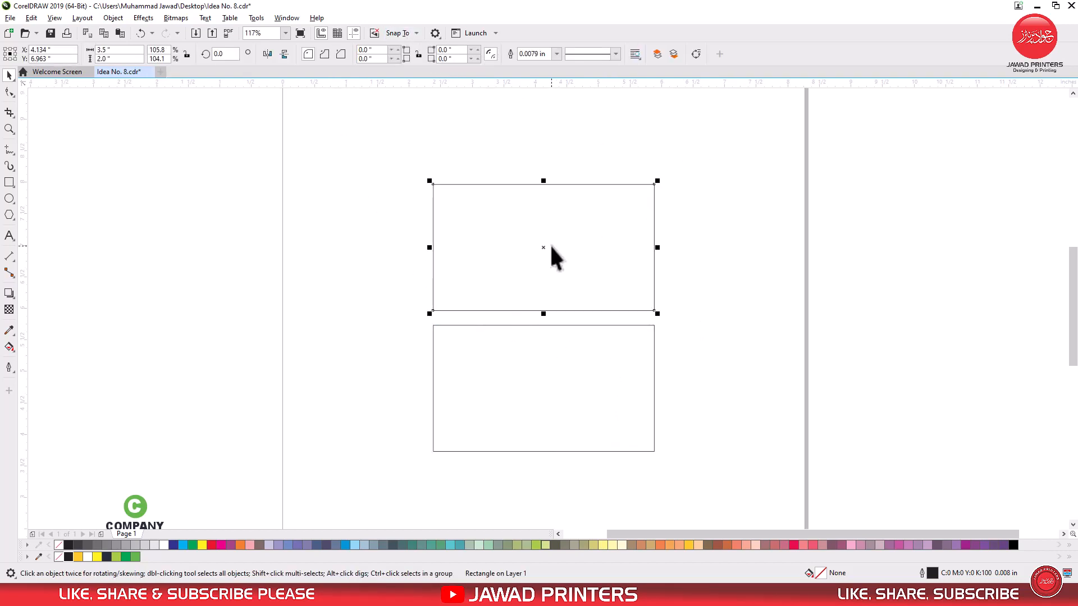
{"action": "type", "text": "3"}
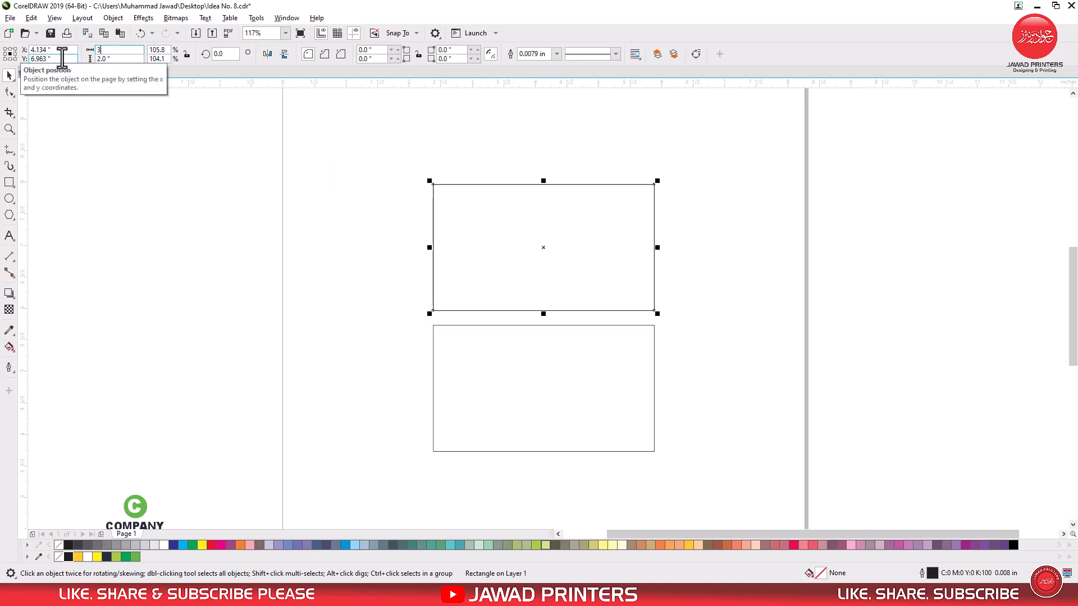
{"action": "key", "text": "Return"}
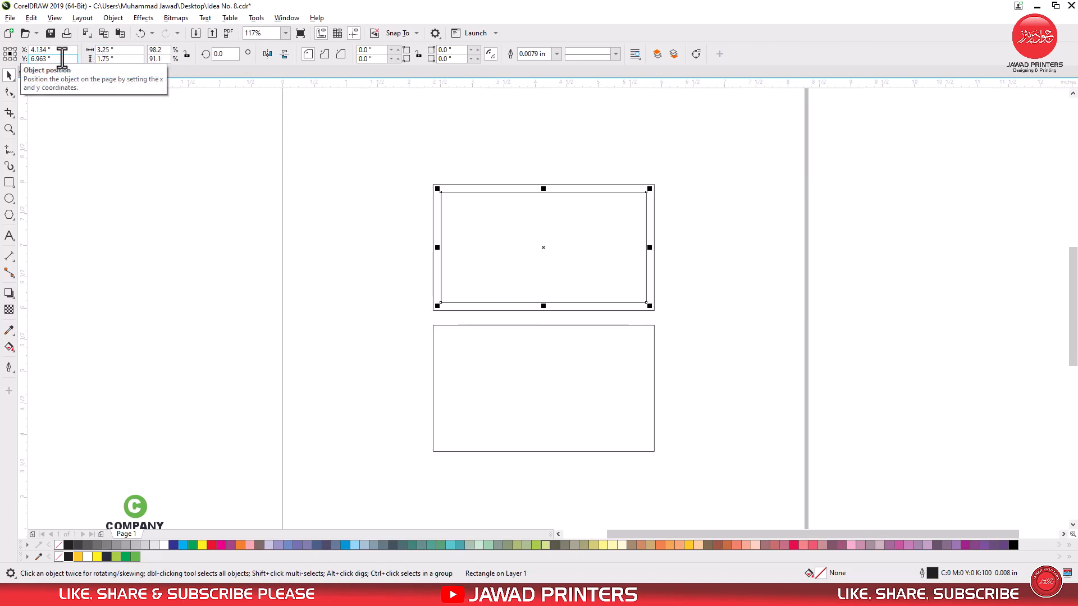
Step: Copy the inner margin rectangle onto the lower card and centre it inside the card outline
{"action": "key", "text": "z"}
{"action": "left_click_drag", "start_coordinate": [419, 168], "coordinate": [678, 418]}
{"action": "left_click_drag", "start_coordinate": [573, 213], "coordinate": [590, 389]}
{"action": "left_click", "coordinate": [685, 366], "text": "shift"}
{"action": "key", "text": "e"}
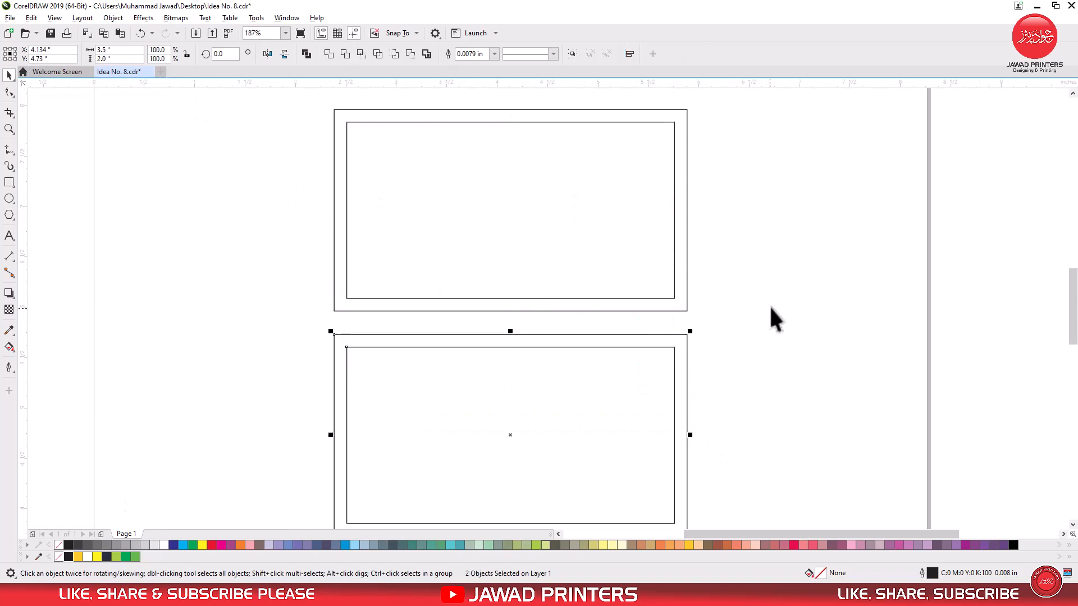
Step: Place guidelines along the top, bottom, left and right edges of both inner margin rectangles
{"action": "left_click", "coordinate": [769, 305]}
{"action": "left_click_drag", "start_coordinate": [511, 123], "coordinate": [511, 123]}
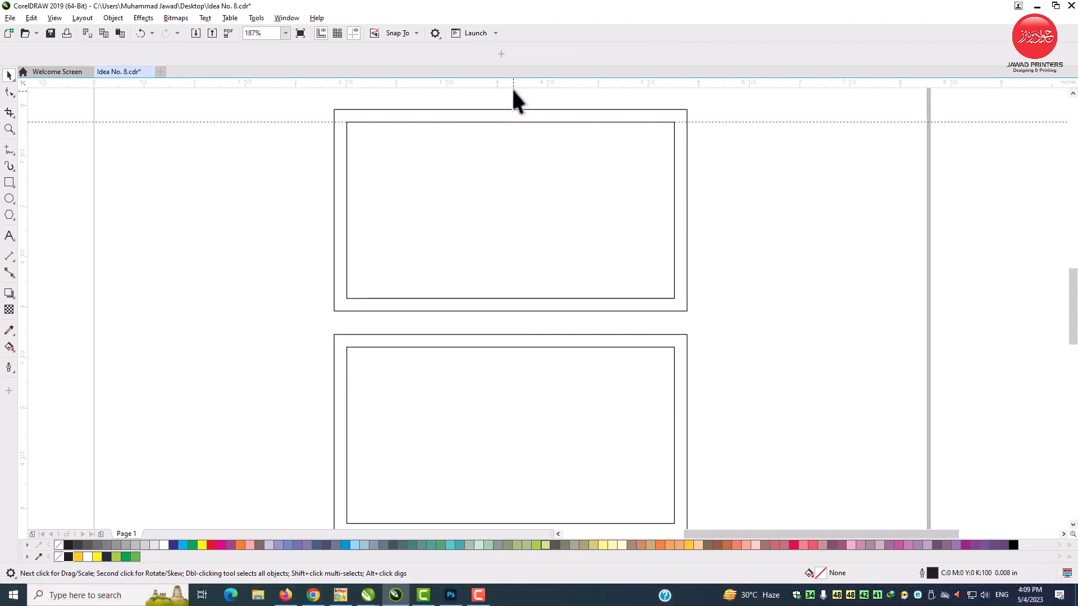
{"action": "left_click_drag", "start_coordinate": [511, 85], "coordinate": [536, 240]}
{"action": "left_click_drag", "start_coordinate": [533, 300], "coordinate": [538, 347]}
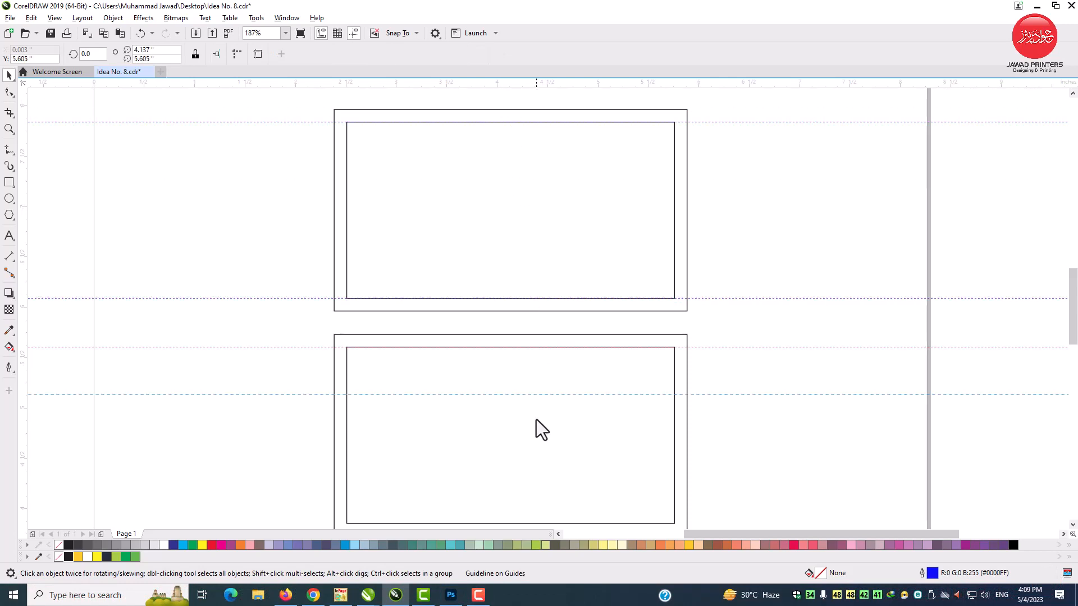
{"action": "left_click_drag", "start_coordinate": [538, 523], "coordinate": [537, 523]}
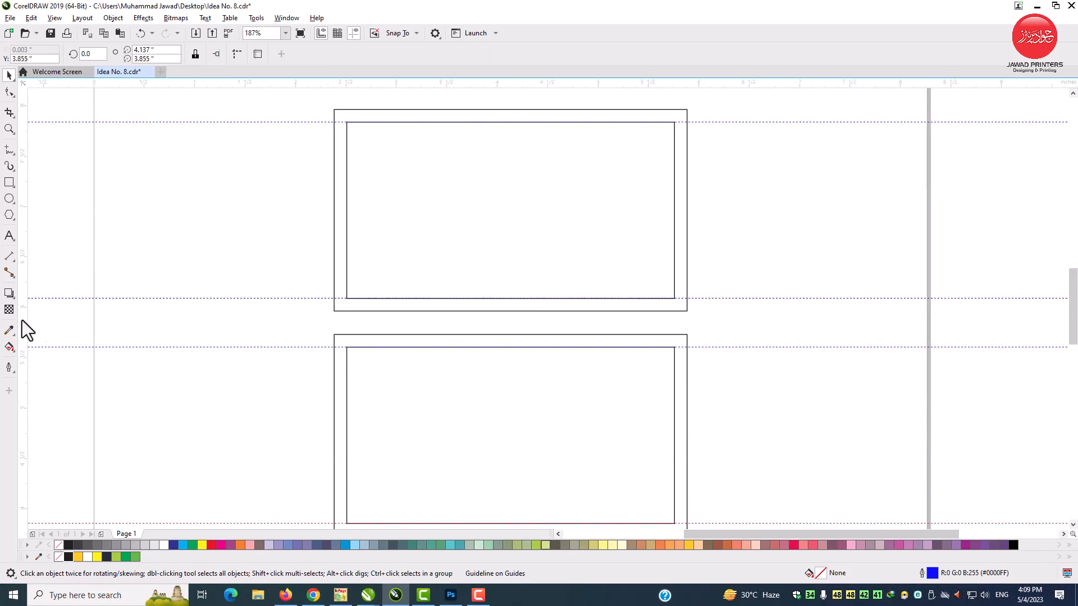
{"action": "left_click_drag", "start_coordinate": [347, 335], "coordinate": [346, 344]}
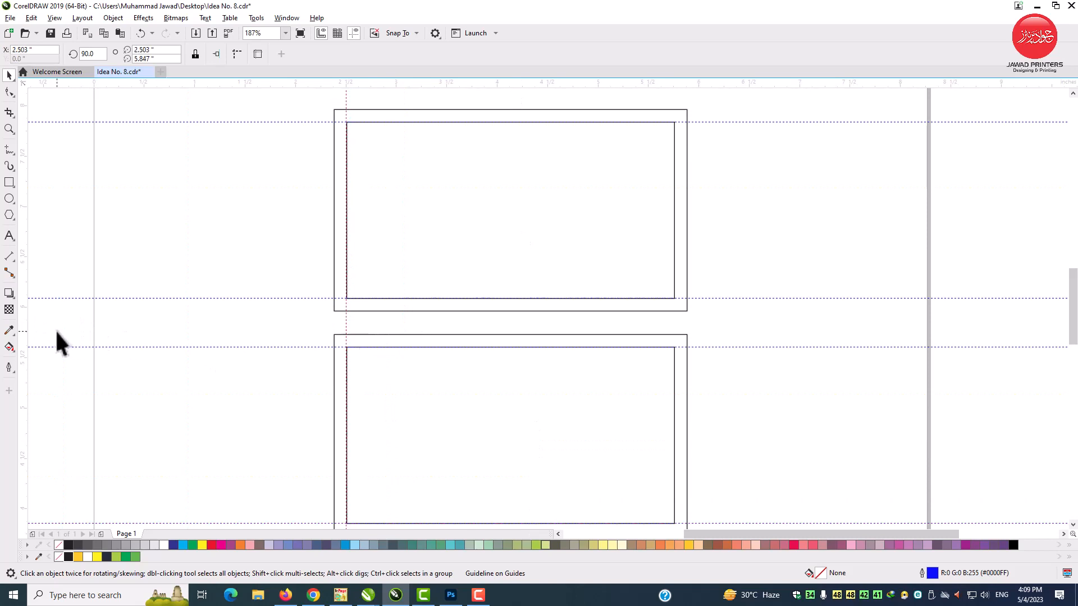
{"action": "left_click_drag", "start_coordinate": [501, 336], "coordinate": [673, 335]}
Step: Delete the inner margin rectangles from both cards, keeping the guidelines
{"action": "left_click", "coordinate": [597, 252]}
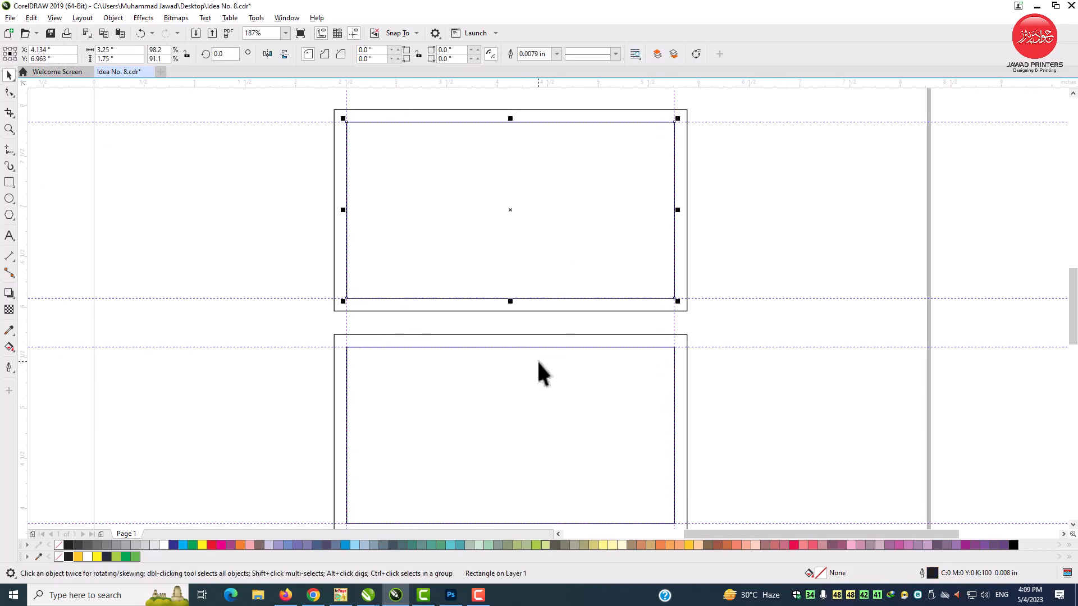
{"action": "left_click", "coordinate": [528, 393]}
{"action": "left_click", "coordinate": [714, 399]}
Step: Move the prepared logos, colour samples and contact details up beside the two card outlines
{"action": "scroll", "coordinate": [505, 376], "scroll_direction": "down", "scroll_amount": 3}
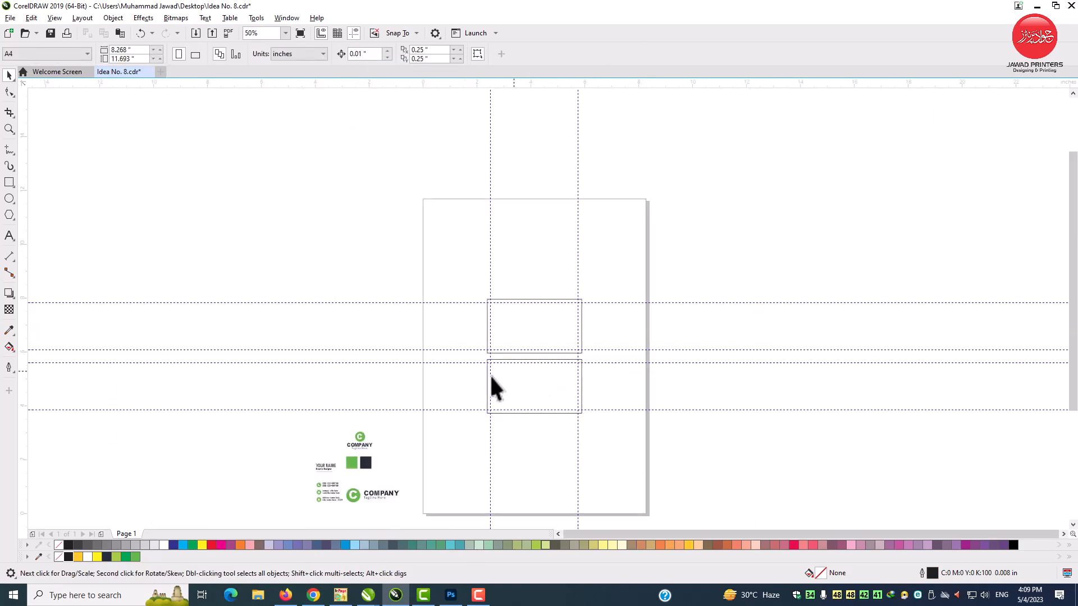
{"action": "left_click_drag", "start_coordinate": [294, 519], "coordinate": [294, 520]}
{"action": "left_click_drag", "start_coordinate": [356, 464], "coordinate": [439, 339]}
{"action": "key", "text": "Escape"}
{"action": "key", "text": "z"}
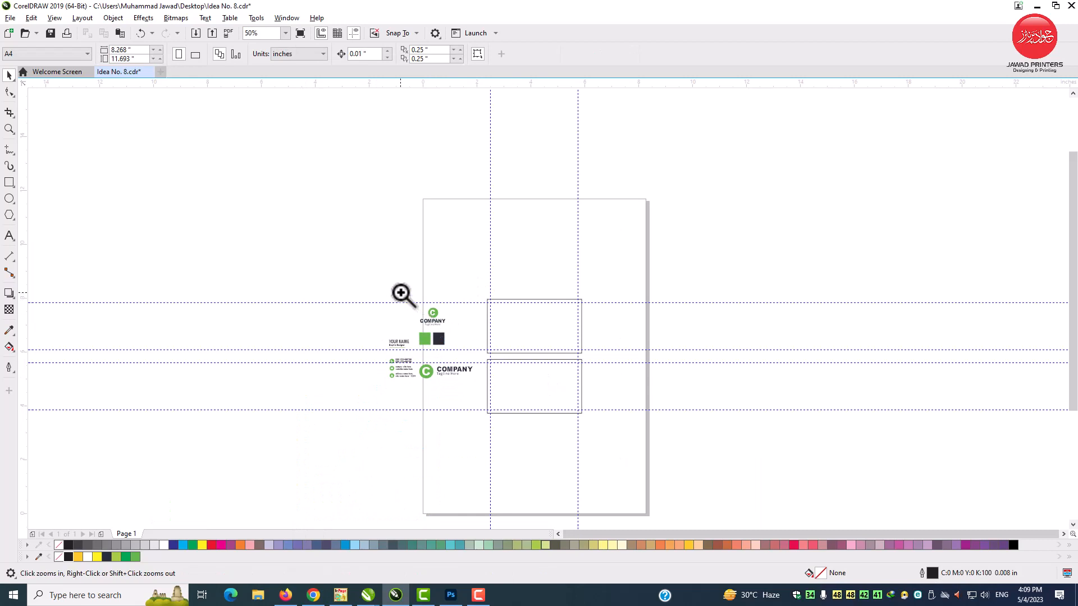
{"action": "left_click_drag", "start_coordinate": [397, 286], "coordinate": [621, 429]}
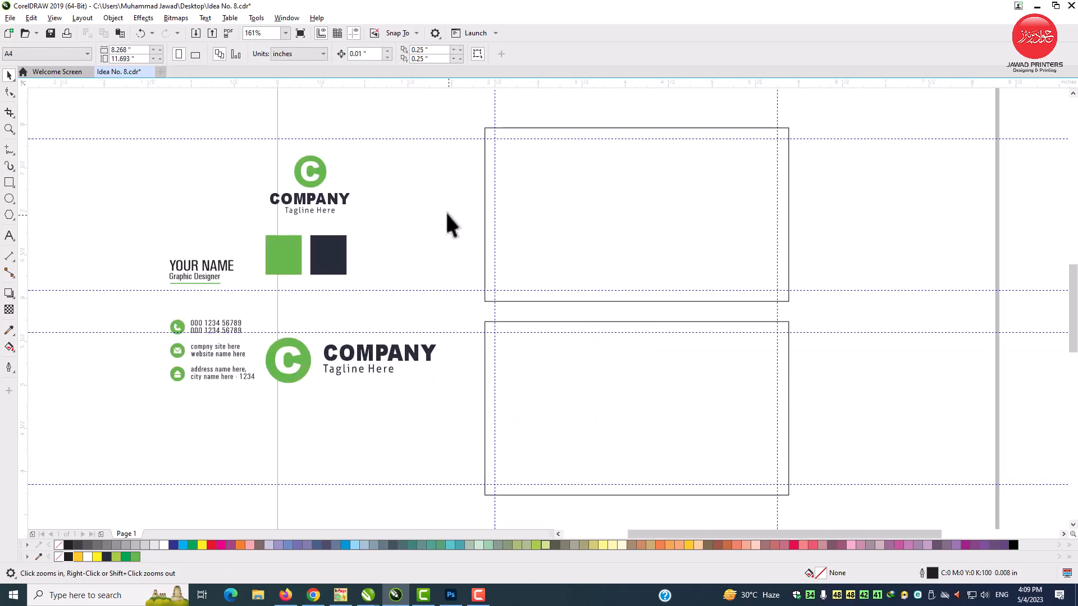
Step: Draw a full-width strip along the bottom of the upper card, 3.5 by about 0.5 inches
{"action": "left_click", "coordinate": [10, 183]}
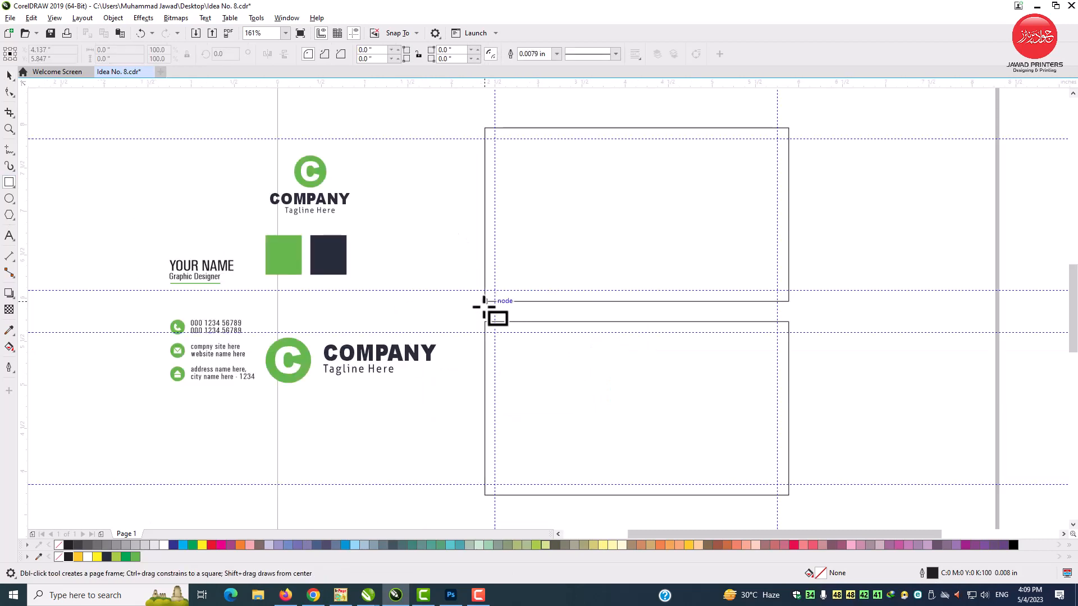
{"action": "left_click_drag", "start_coordinate": [486, 302], "coordinate": [789, 258]}
{"action": "key", "text": "space"}
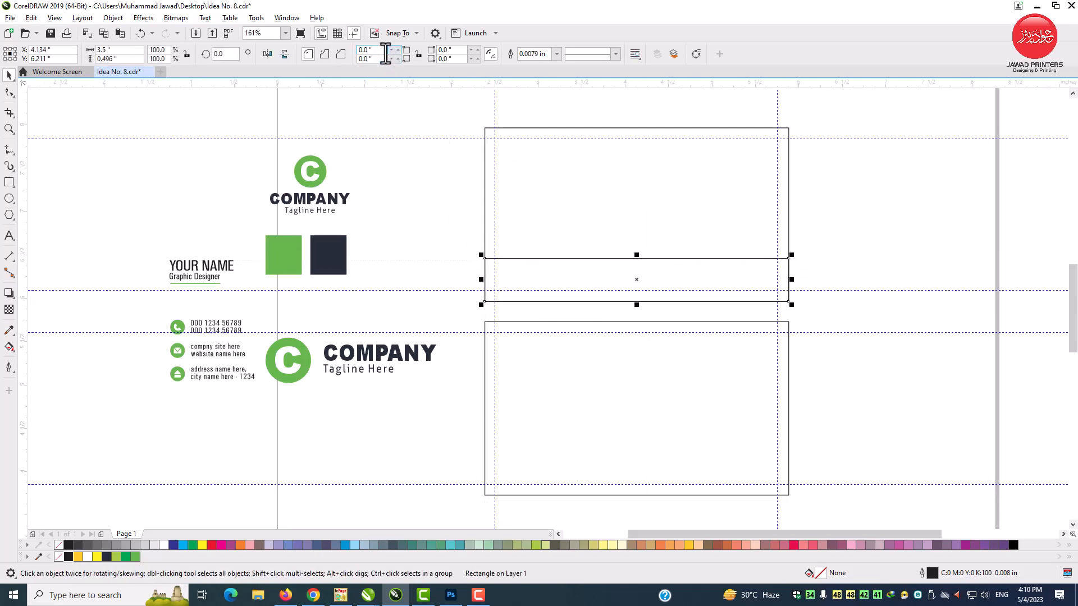
Step: Round the strip's two top corners with a 0.2 inch radius, leaving the bottom corners square
{"action": "type", "text": "0.5"}
{"action": "key", "text": "Return"}
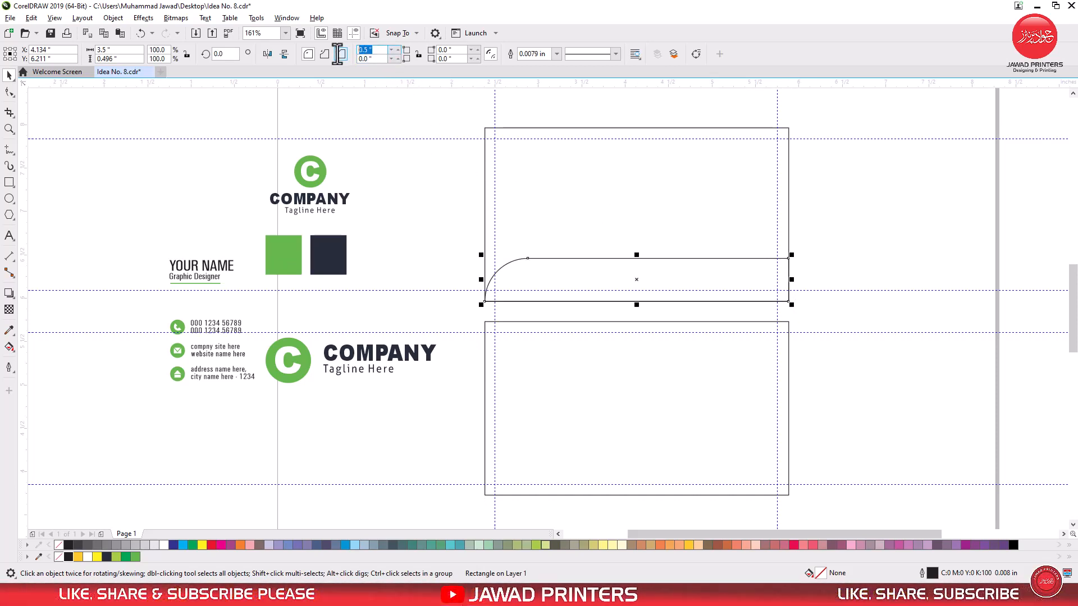
{"action": "type", "text": "0"}
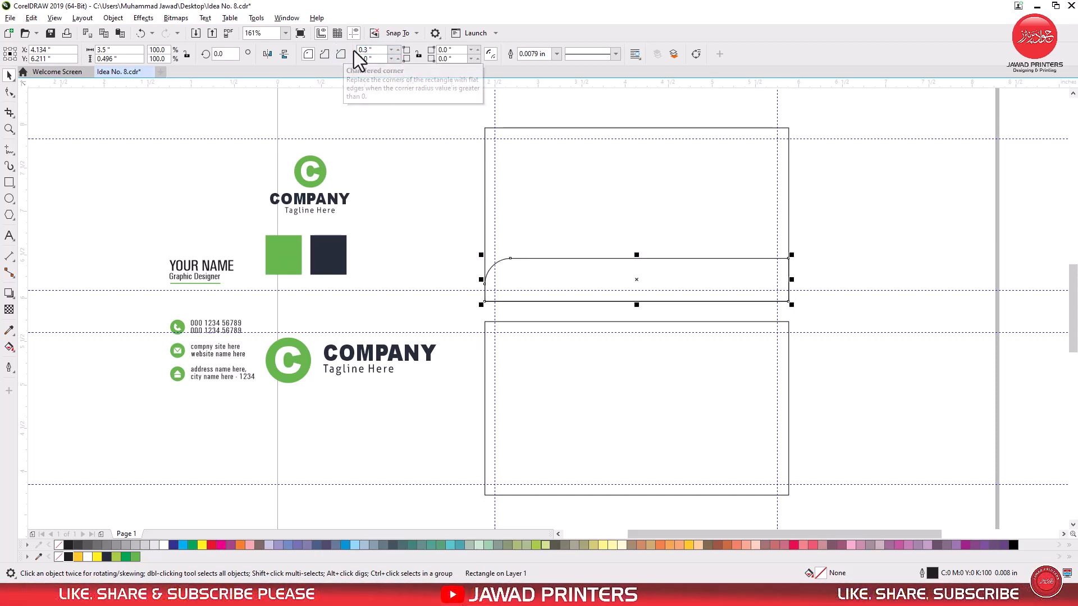
{"action": "left_click_drag", "start_coordinate": [380, 52], "coordinate": [339, 52]}
{"action": "type", "text": "0.2"}
{"action": "key", "text": "Return"}
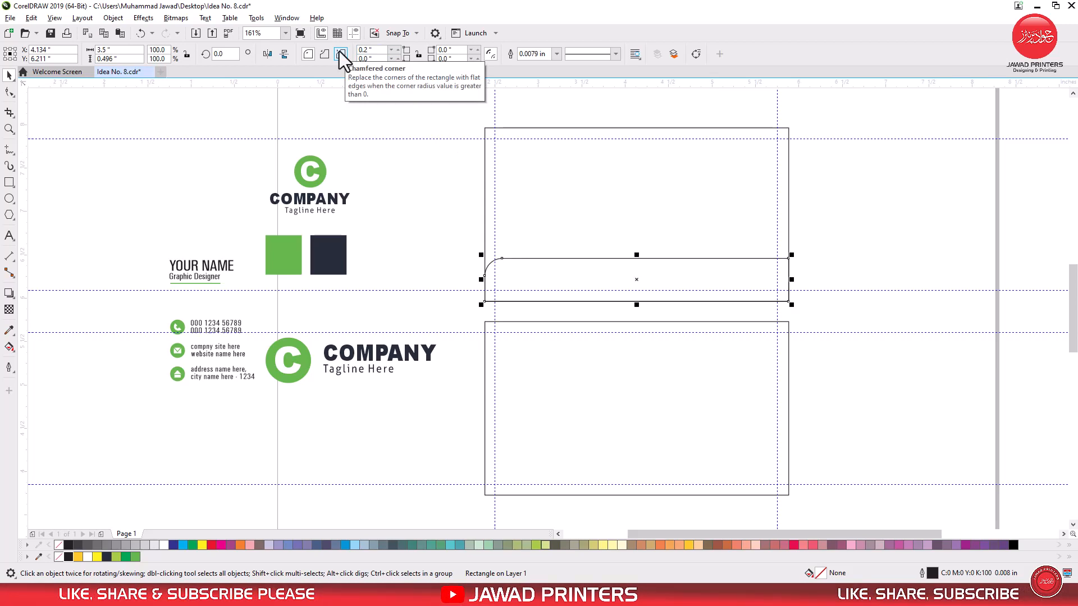
{"action": "type", "text": "0."}
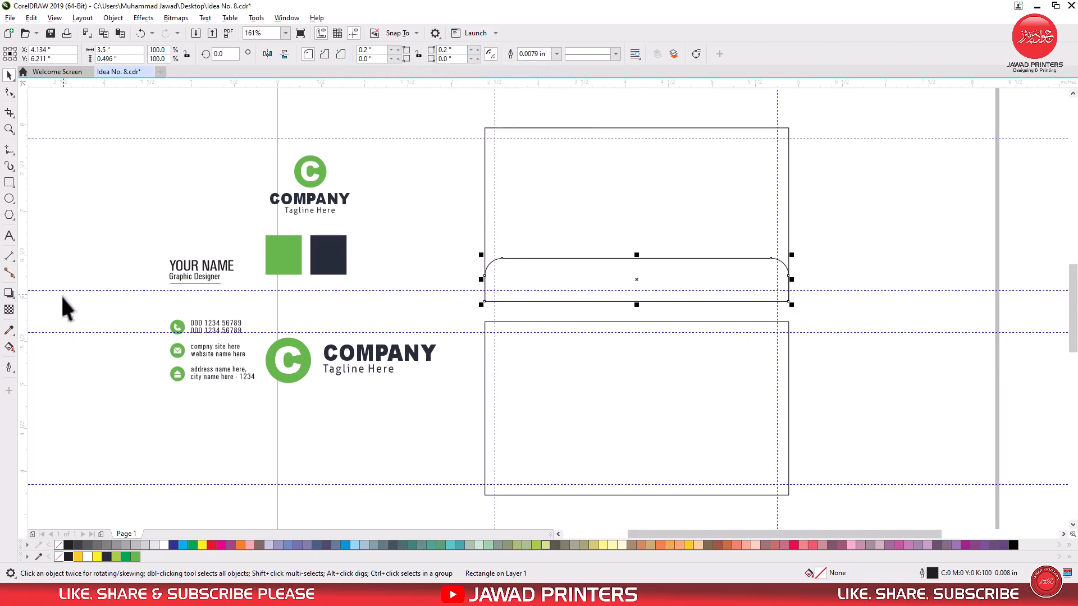
Step: Fill the strip with the dark navy sampled from the colour square and remove its outline
{"action": "left_click", "coordinate": [9, 331]}
{"action": "left_click", "coordinate": [320, 257]}
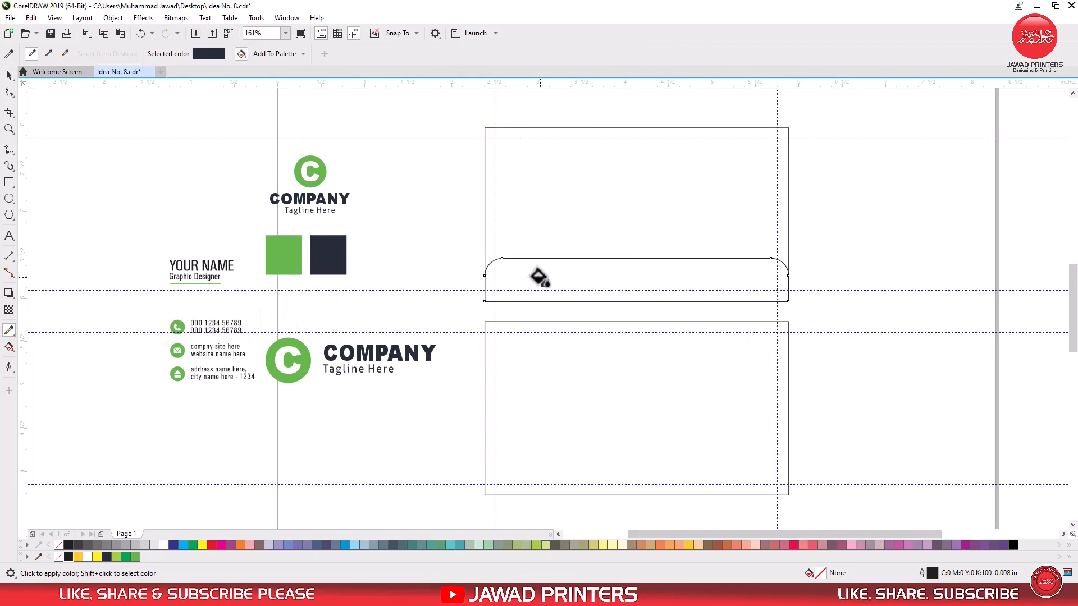
{"action": "left_click", "coordinate": [538, 276]}
{"action": "left_click", "coordinate": [9, 75]}
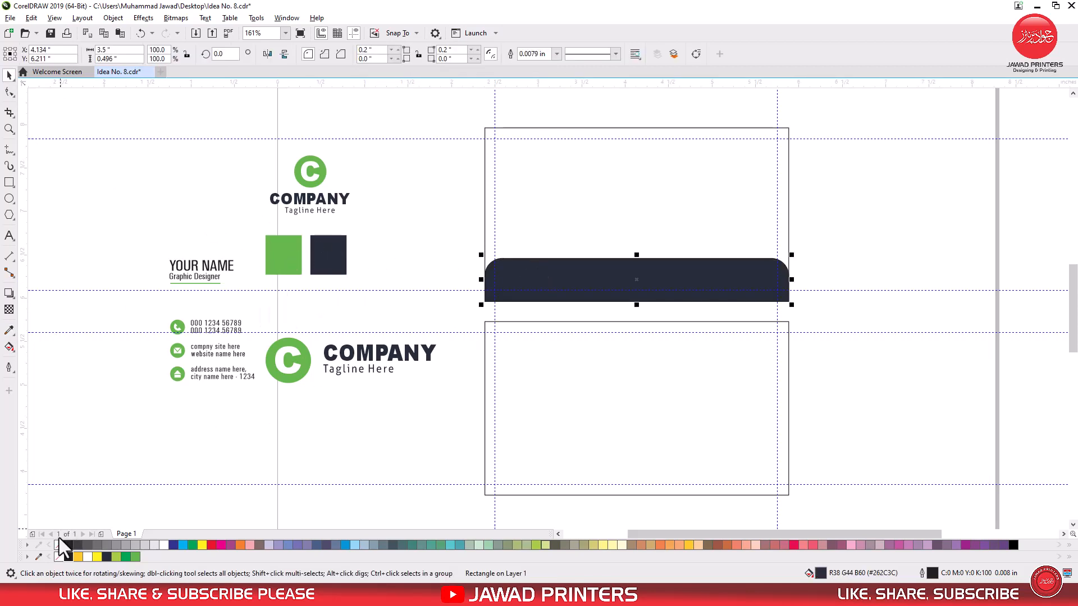
{"action": "left_click", "coordinate": [48, 170]}
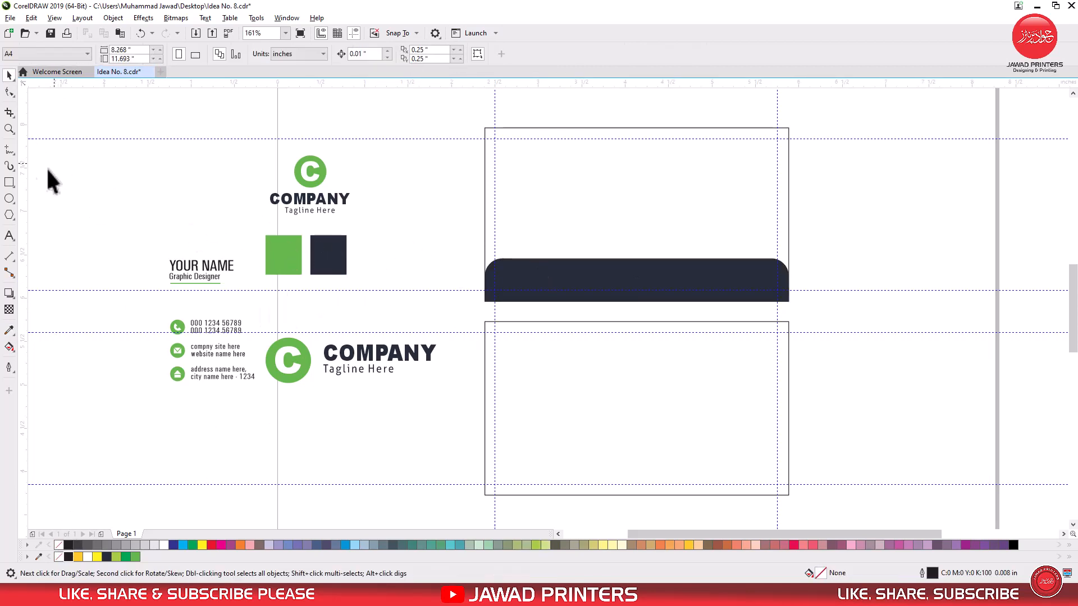
Step: Draw a small rectangle about 1.15 by 0.32 inches across the strip's top edge, centred horizontally on the upper card
{"action": "left_click", "coordinate": [9, 182]}
{"action": "mouse_move", "coordinate": [588, 239]}
{"action": "left_mouse_down"}
{"action": "mouse_move", "coordinate": [643, 265]}
{"action": "mouse_move", "coordinate": [689, 266]}
{"action": "left_mouse_up"}
{"action": "key", "text": "space"}
{"action": "left_click", "coordinate": [723, 238], "text": "shift"}
{"action": "key", "text": "c"}
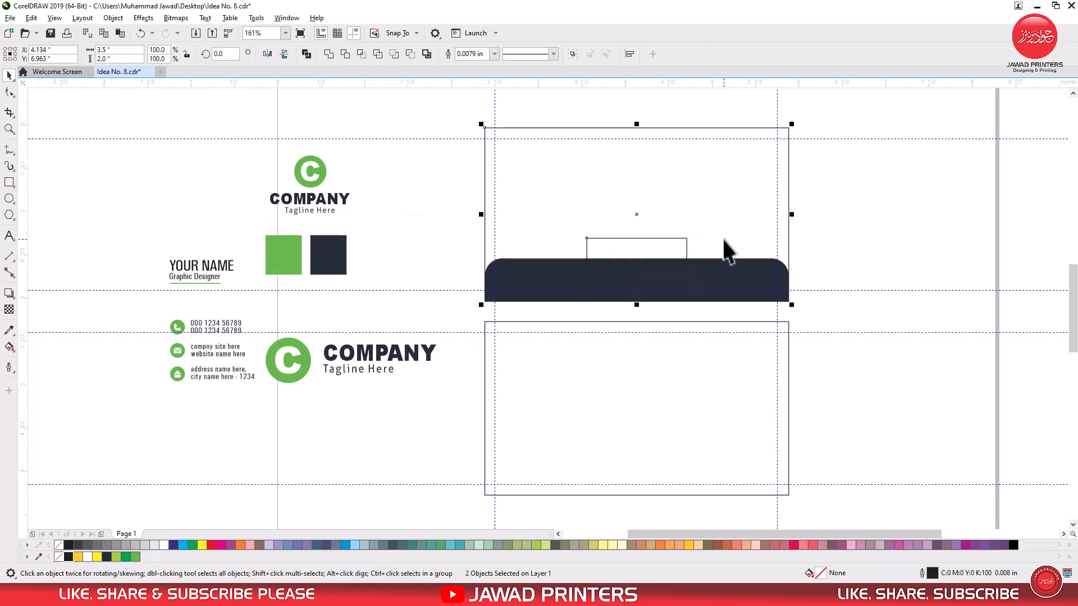
{"action": "left_click", "coordinate": [723, 238], "text": "shift"}
{"action": "key", "text": "z"}
{"action": "left_click_drag", "start_coordinate": [453, 168], "coordinate": [751, 348]}
{"action": "key", "text": "space"}
{"action": "left_click_drag", "start_coordinate": [597, 268], "coordinate": [598, 280]}
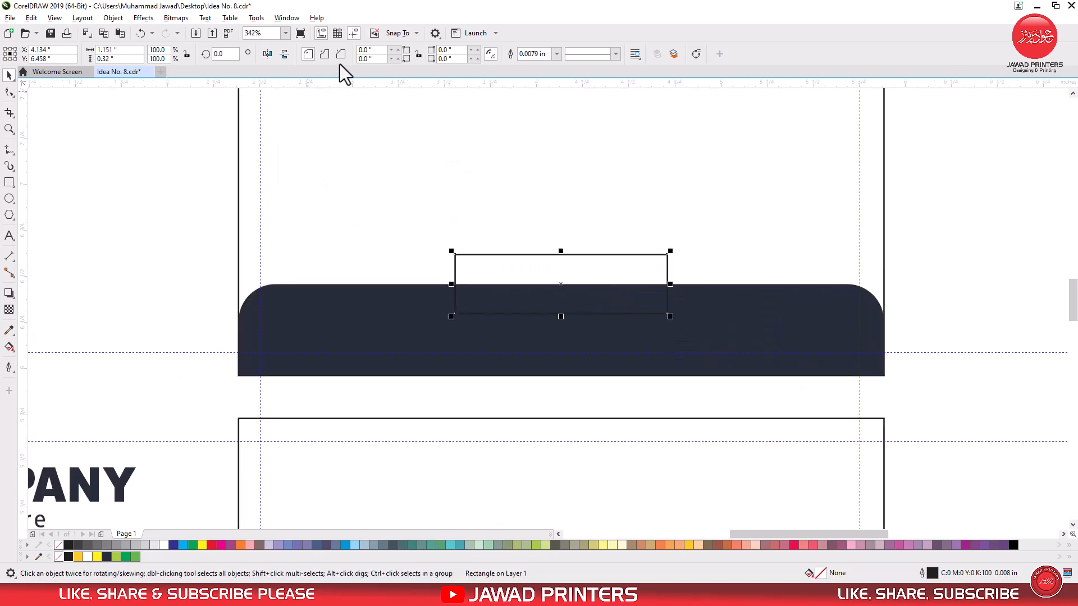
Step: Round the small rectangle's two top corners with a 0.1 inch radius
{"action": "type", "text": "0.2"}
{"action": "key", "text": "Return"}
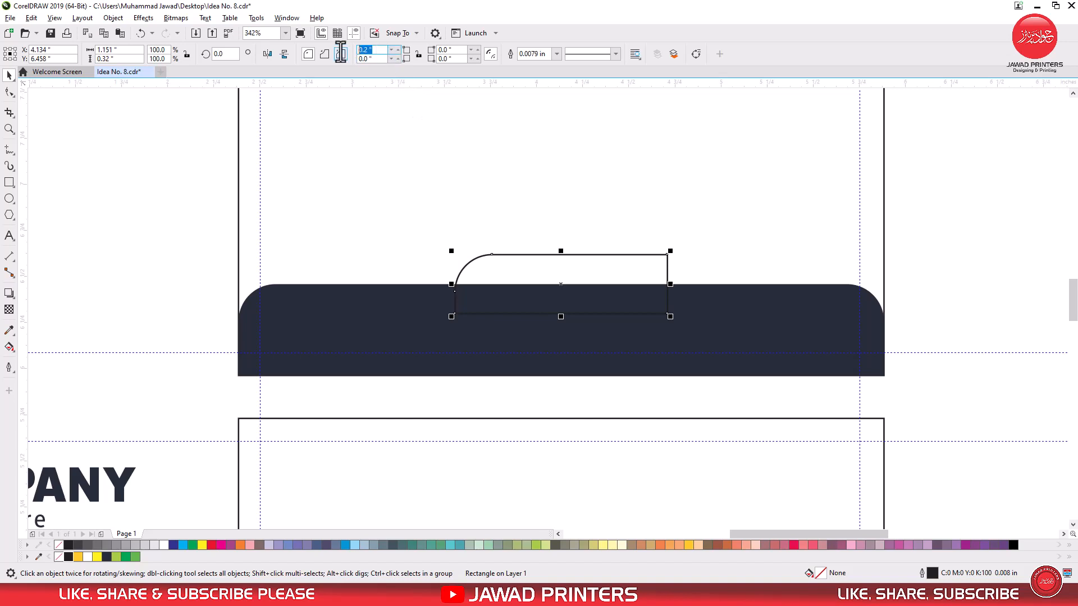
{"action": "type", "text": "0.1"}
{"action": "key", "text": "Return"}
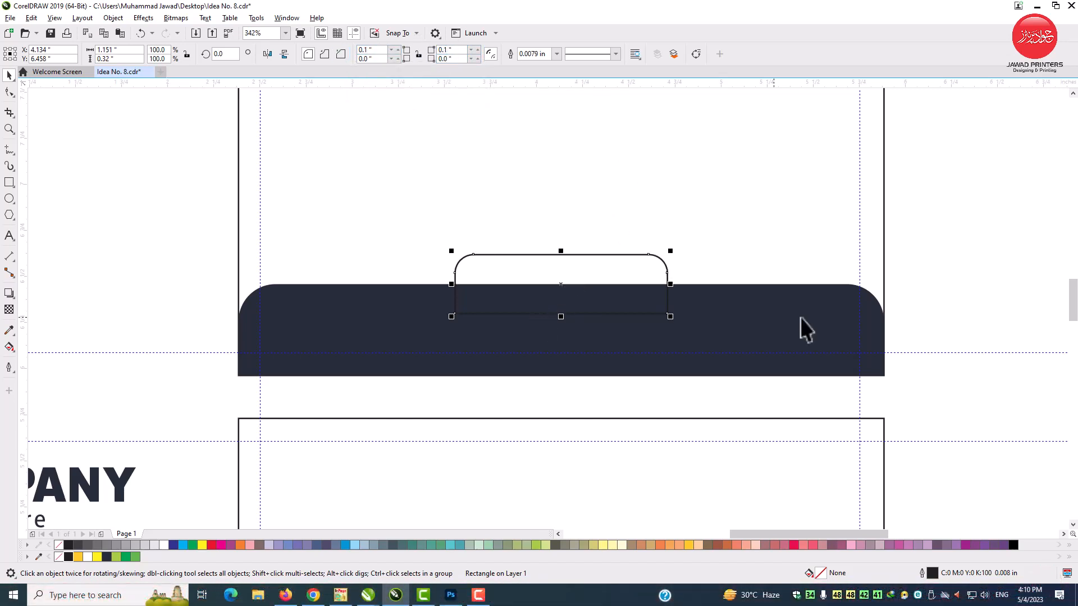
Step: Bring the navy strip in front of the small rounded rectangle
{"action": "left_click", "coordinate": [207, 407]}
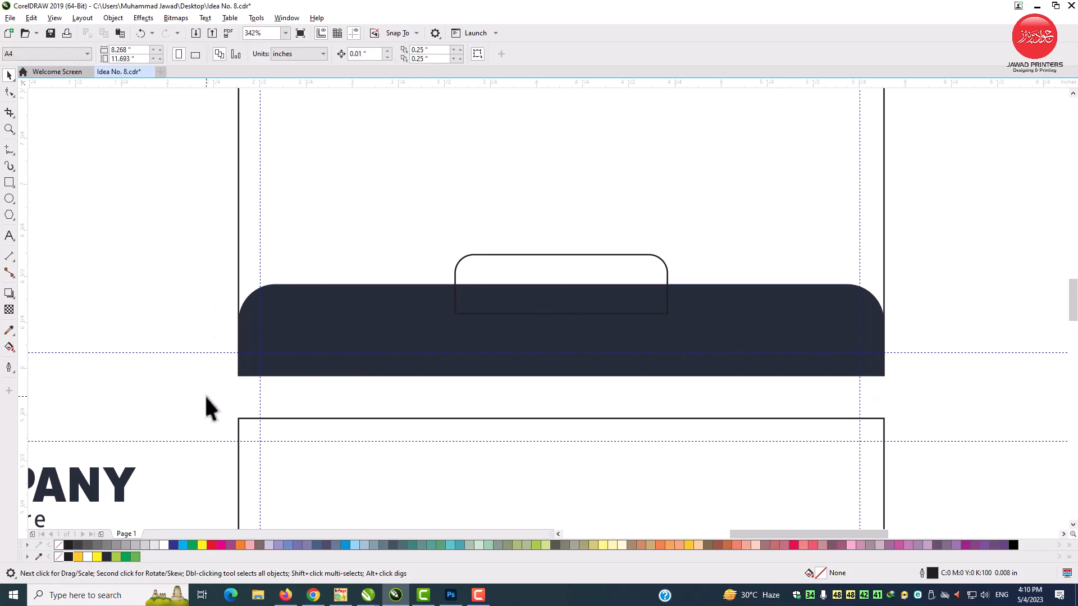
{"action": "left_click", "coordinate": [293, 318]}
{"action": "scroll", "coordinate": [309, 293], "scroll_direction": "down", "scroll_amount": 3}
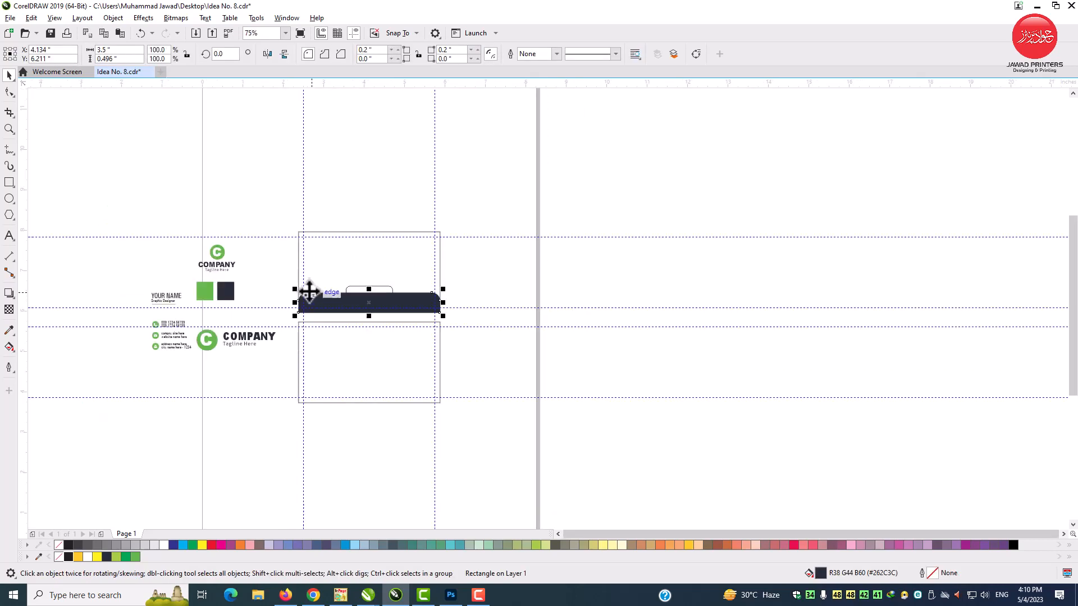
Step: Fill the small rounded tab with the green sampled from the colour square and remove its outline
{"action": "key", "text": "F2"}
{"action": "left_click_drag", "start_coordinate": [136, 210], "coordinate": [504, 370]}
{"action": "left_click", "coordinate": [9, 331]}
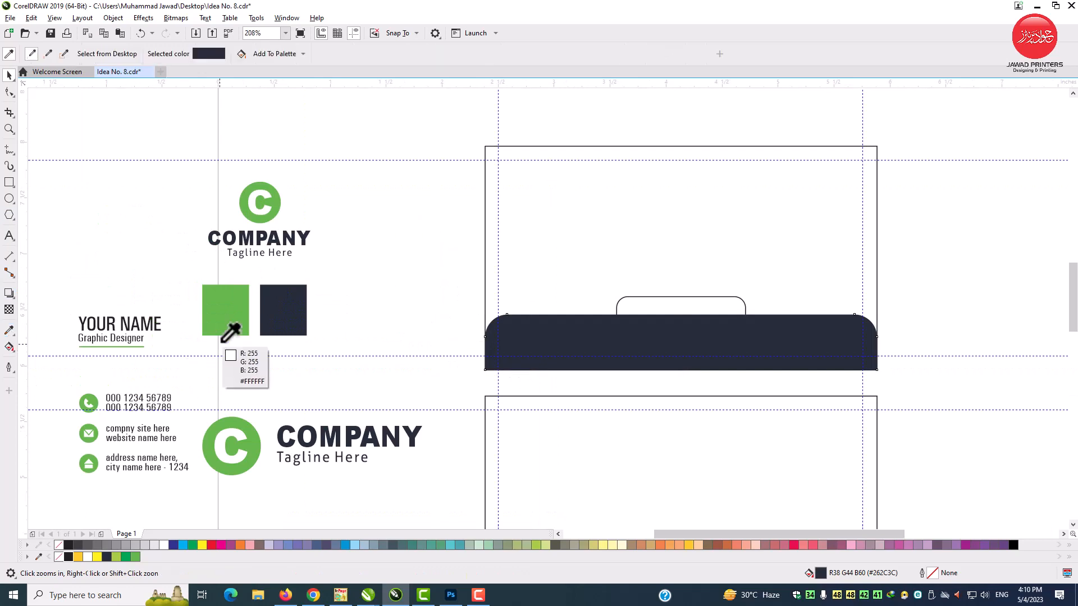
{"action": "left_click", "coordinate": [230, 332]}
{"action": "left_click", "coordinate": [629, 304]}
{"action": "key", "text": "space"}
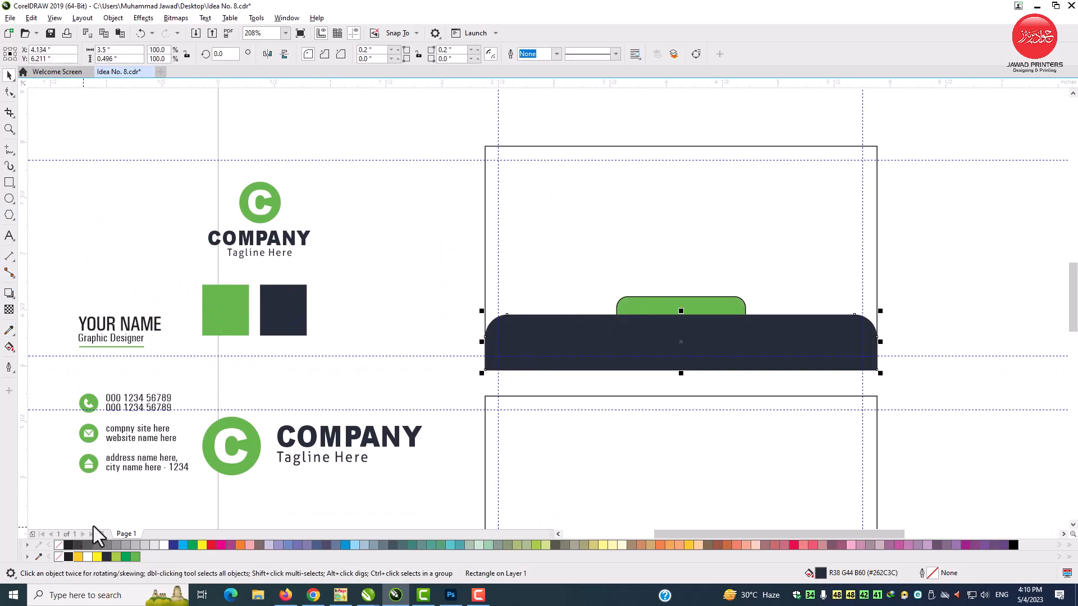
{"action": "left_click", "coordinate": [651, 309]}
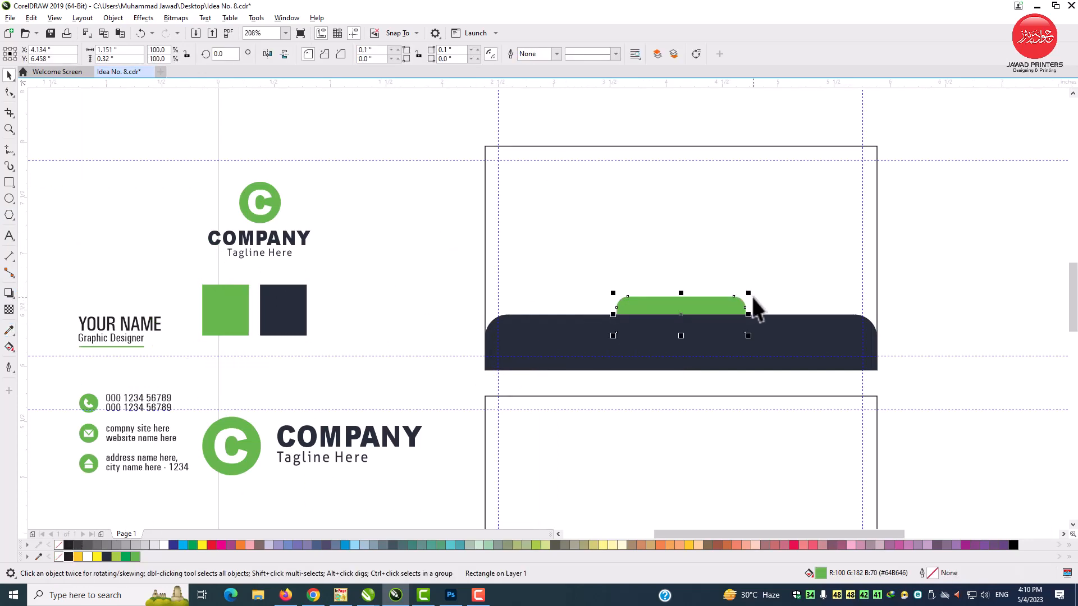
Step: Duplicate the green rounded tab, flip the copy vertically and align it to the upper card's top edge
{"action": "right_click", "coordinate": [680, 308]}
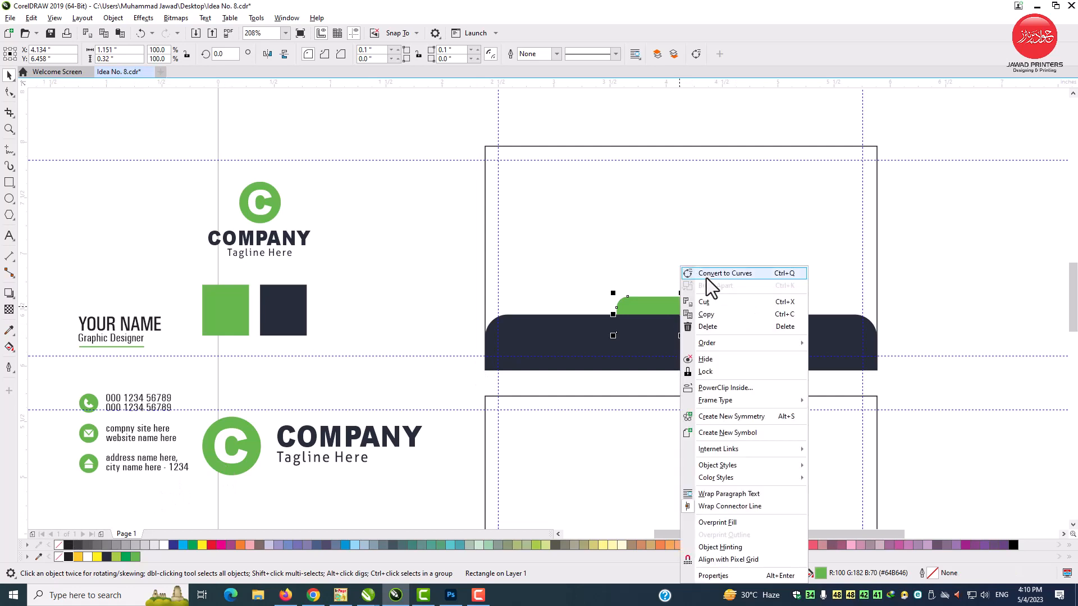
{"action": "left_click", "coordinate": [715, 313]}
{"action": "right_click", "coordinate": [931, 249]}
{"action": "left_click", "coordinate": [956, 333]}
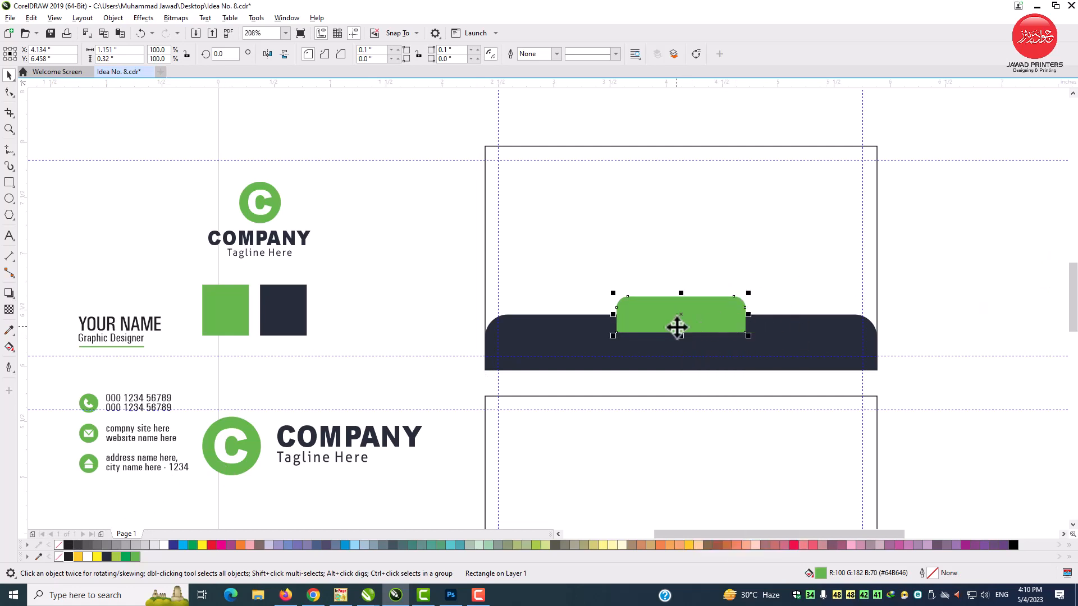
{"action": "left_click_drag", "start_coordinate": [680, 335], "coordinate": [681, 270]}
{"action": "left_click", "coordinate": [784, 222], "text": "shift"}
{"action": "key", "text": "t"}
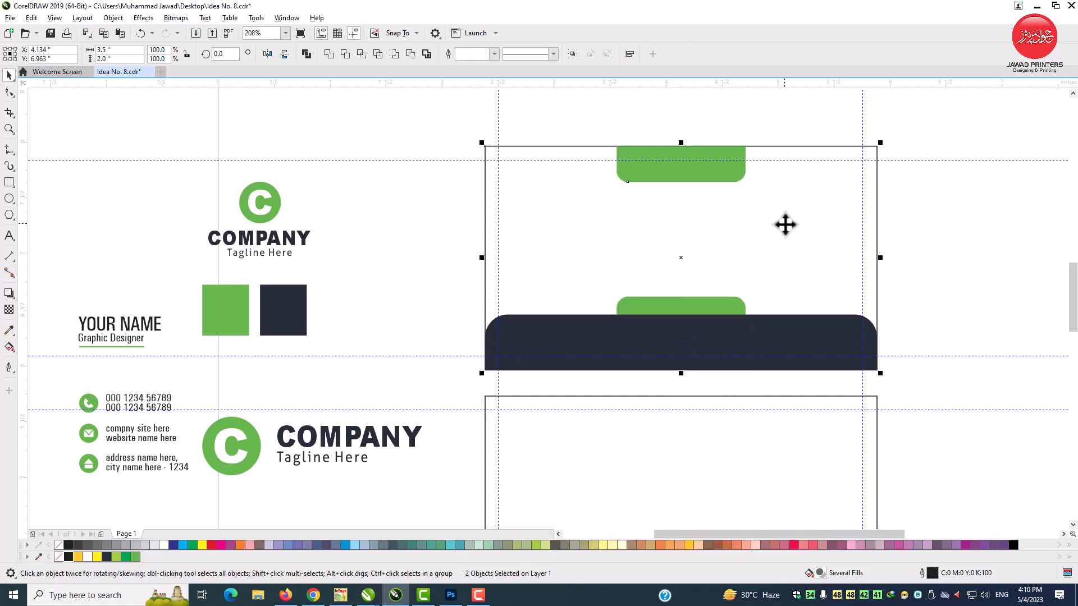
{"action": "left_click", "coordinate": [785, 223], "text": "shift"}
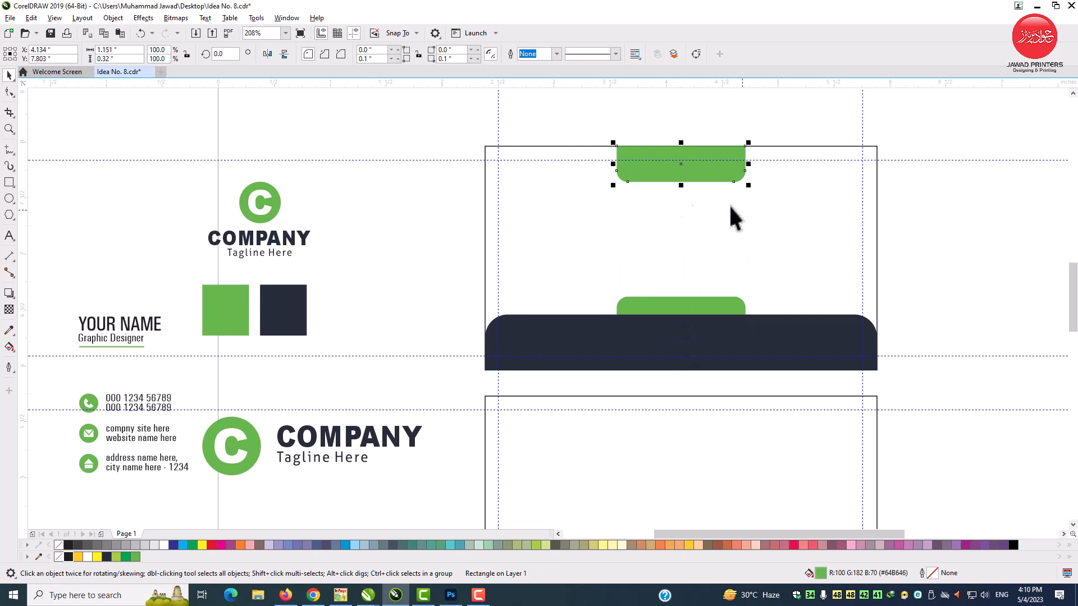
Step: Convert the upper green tab to curves, shorten it to about 0.21 inches and realign it to the card's top edge
{"action": "left_click", "coordinate": [9, 93]}
{"action": "right_click", "coordinate": [654, 166]}
{"action": "left_click", "coordinate": [672, 166]}
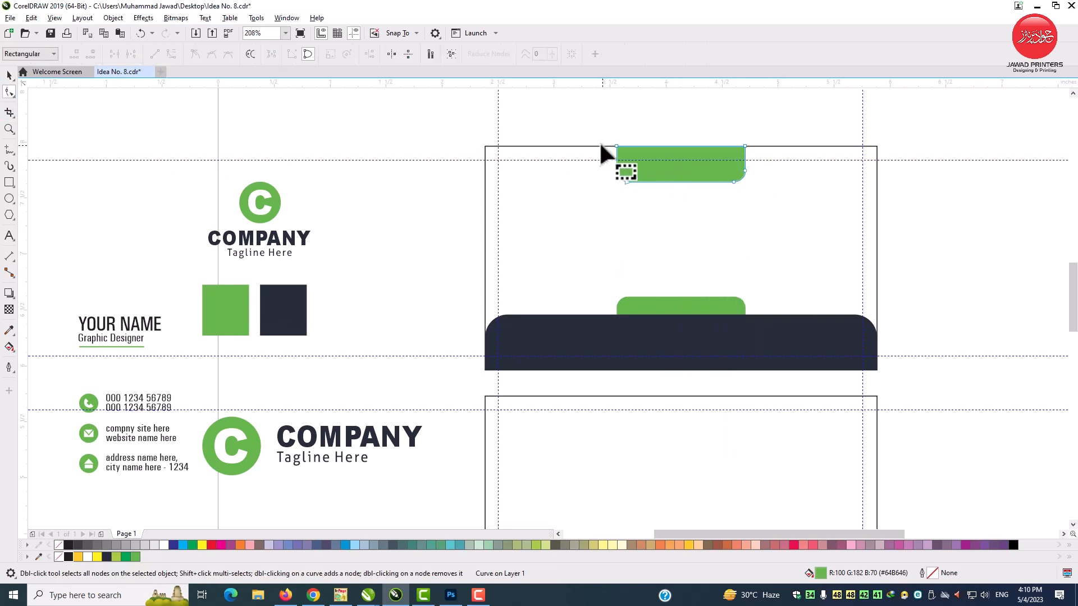
{"action": "left_click_drag", "start_coordinate": [600, 142], "coordinate": [746, 157]}
{"action": "key", "text": "space"}
{"action": "left_click", "coordinate": [781, 194], "text": "shift"}
{"action": "key", "text": "t"}
{"action": "left_click", "coordinate": [780, 194], "text": "shift"}
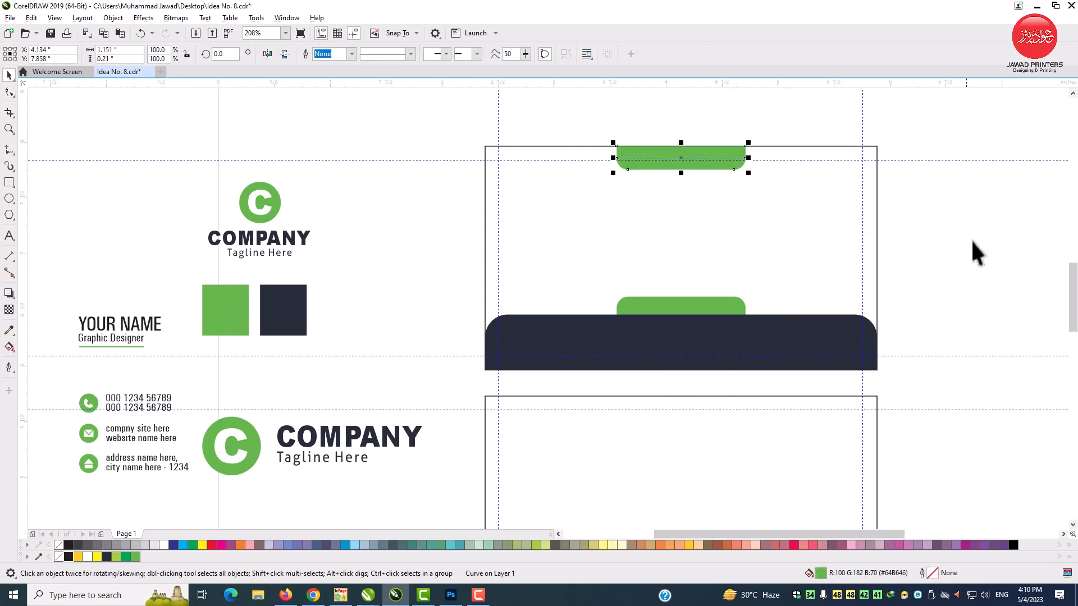
{"action": "left_click", "coordinate": [971, 241]}
Step: Place the horizontal company logo on the upper card, centred horizontally between the two green tabs
{"action": "left_click_drag", "start_coordinate": [325, 458], "coordinate": [705, 243]}
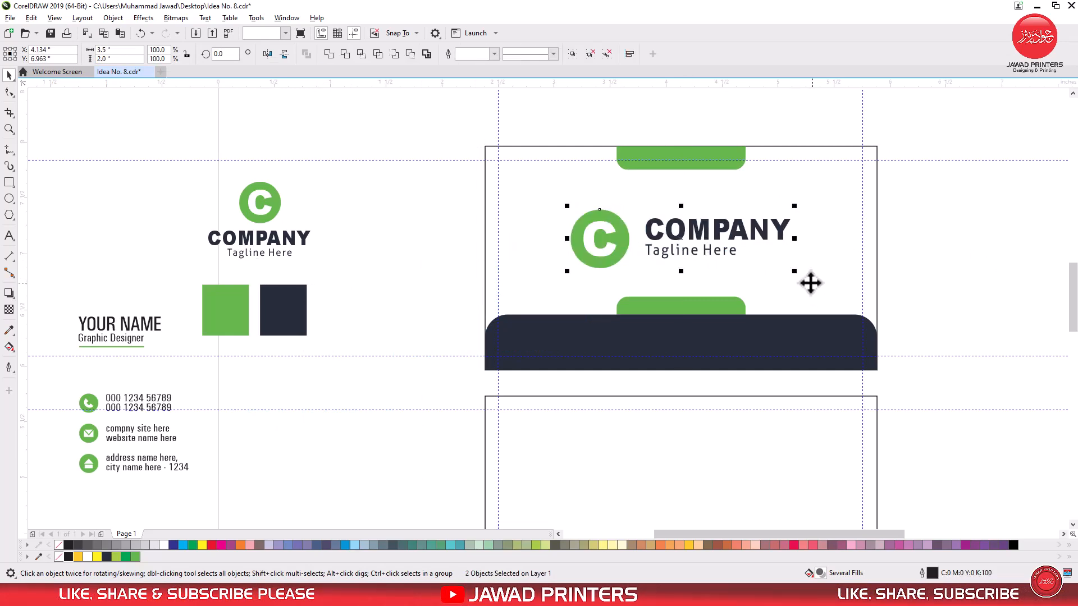
{"action": "left_click", "coordinate": [733, 337]}
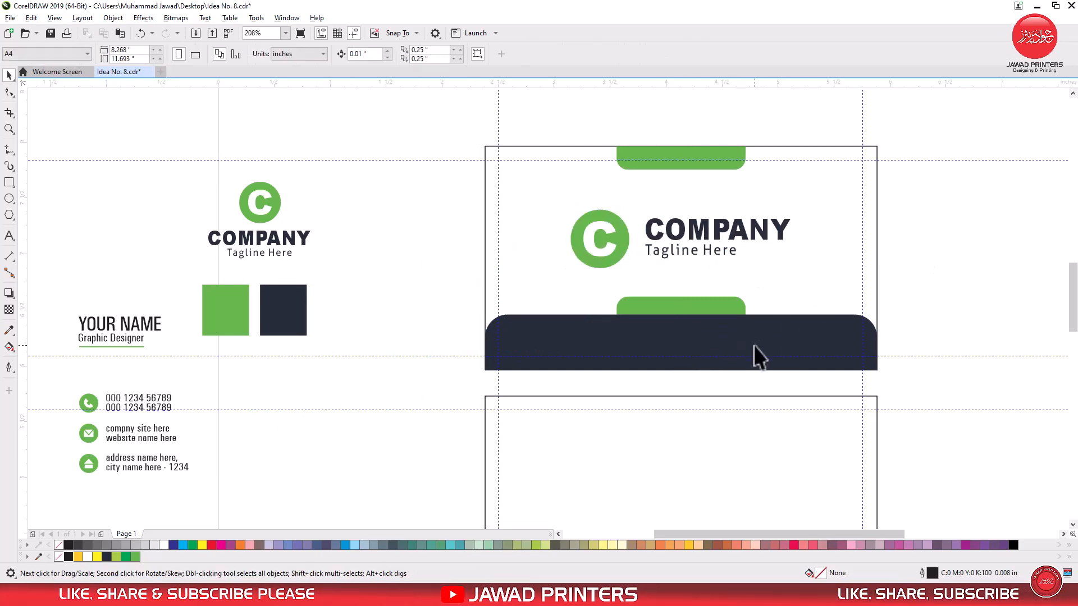
Step: Convert the navy strip to curves and move its bottom nodes up to make the strip shorter
{"action": "left_click", "coordinate": [679, 351]}
{"action": "right_click", "coordinate": [544, 329]}
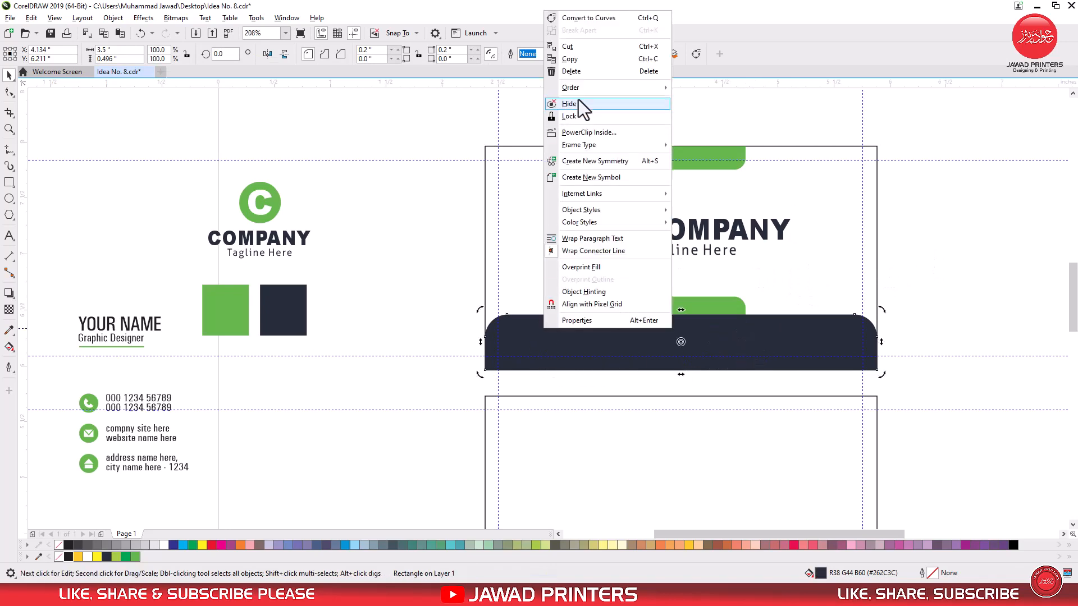
{"action": "left_click", "coordinate": [598, 22]}
{"action": "key", "text": "F10"}
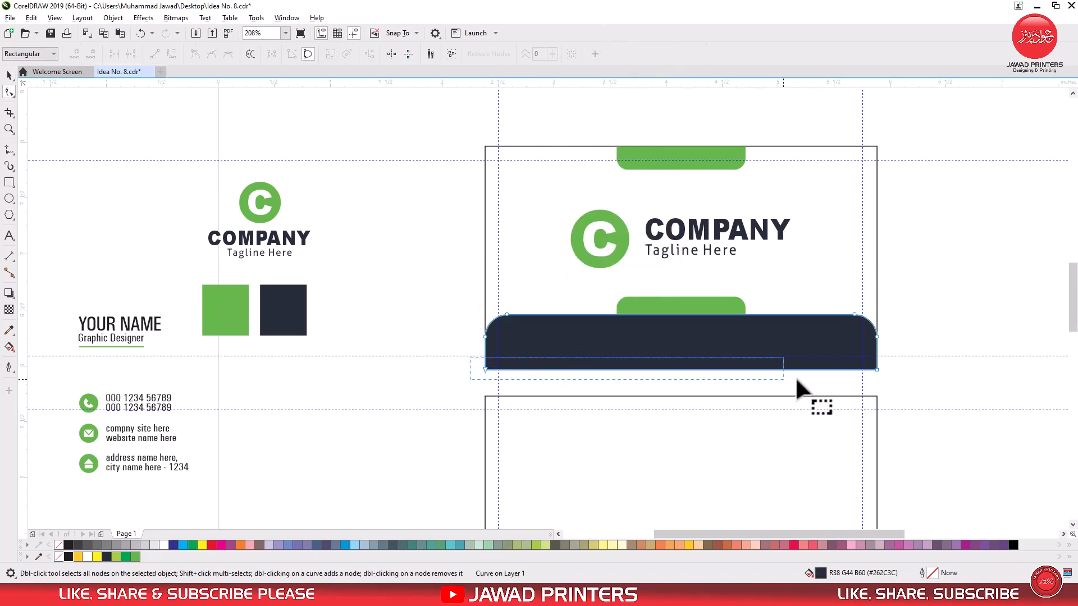
{"action": "left_click_drag", "start_coordinate": [796, 378], "coordinate": [877, 362]}
{"action": "key", "text": "space"}
Step: Group the navy strip with the lower green tab, align the group to the upper card's bottom edge and ungroup it
{"action": "left_click_drag", "start_coordinate": [918, 278], "coordinate": [486, 366]}
{"action": "left_click_drag", "start_coordinate": [602, 338], "coordinate": [603, 341]}
{"action": "key", "text": "ctrl+g"}
{"action": "left_click", "coordinate": [528, 271], "text": "shift"}
{"action": "key", "text": "b"}
{"action": "left_click", "coordinate": [529, 273], "text": "shift"}
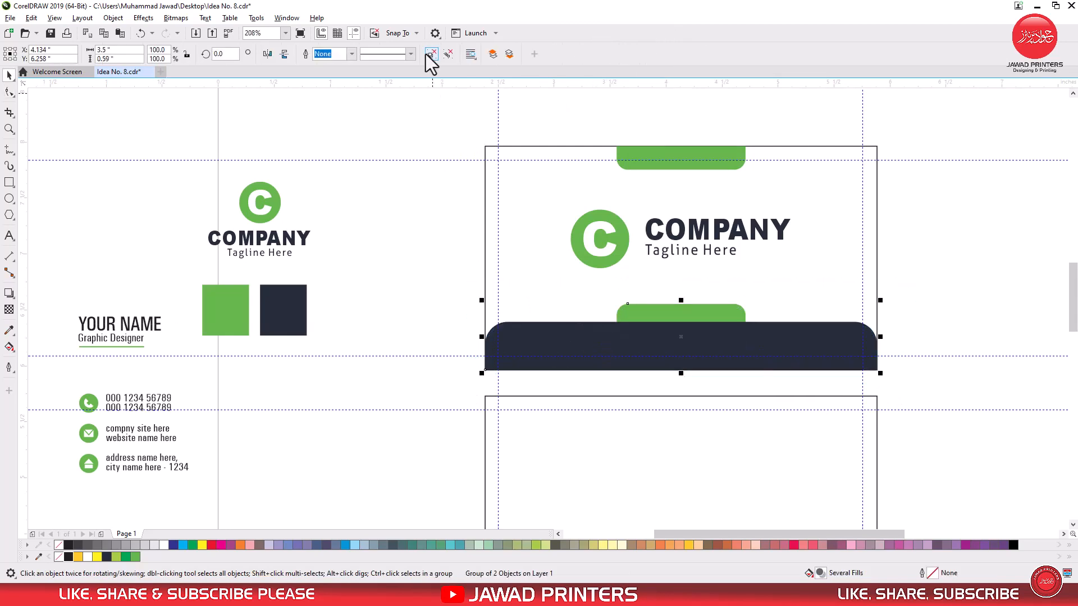
{"action": "left_click", "coordinate": [427, 55]}
Step: Centre the grouped company logo vertically on the upper card
{"action": "key", "text": "Escape"}
{"action": "left_click", "coordinate": [690, 224]}
{"action": "left_click_drag", "start_coordinate": [690, 225], "coordinate": [693, 226]}
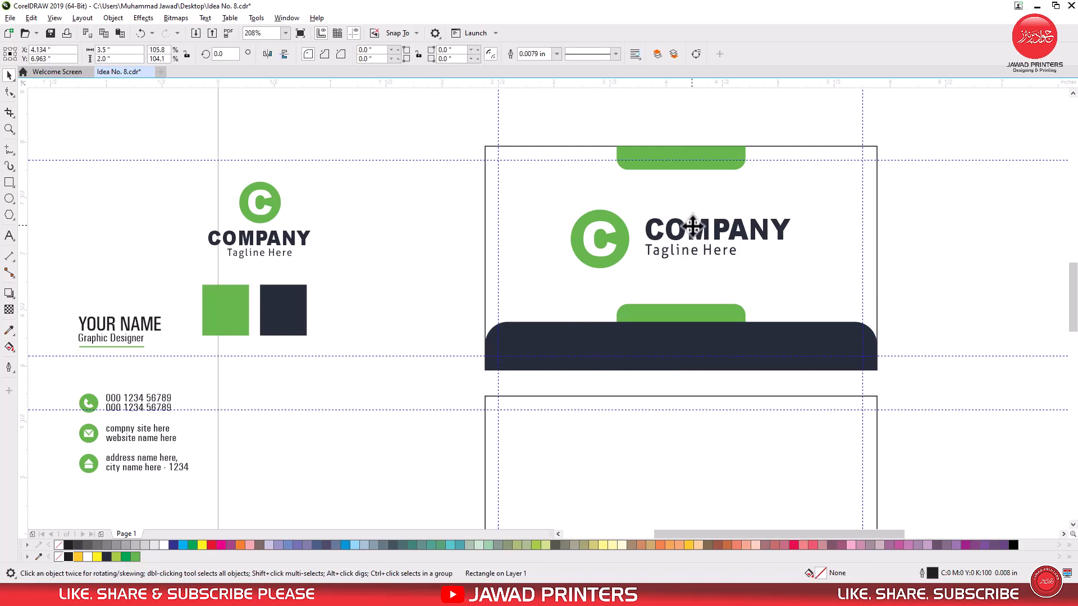
{"action": "left_click_drag", "start_coordinate": [933, 193], "coordinate": [812, 212]}
{"action": "left_click_drag", "start_coordinate": [556, 286], "coordinate": [557, 286]}
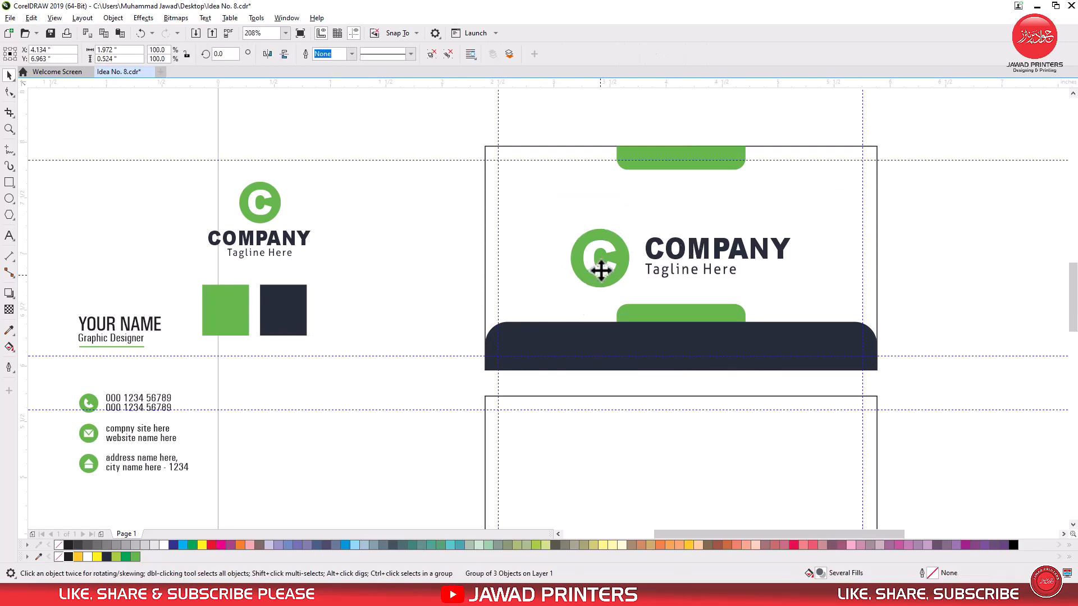
{"action": "left_click_drag", "start_coordinate": [601, 270], "coordinate": [600, 258]}
{"action": "left_click", "coordinate": [986, 270]}
Step: Draw a rectangle about 1.61 by 0.52 inches starting at the lower card's left edge, near mid-height
{"action": "left_click_drag", "start_coordinate": [1071, 297], "coordinate": [1072, 314]}
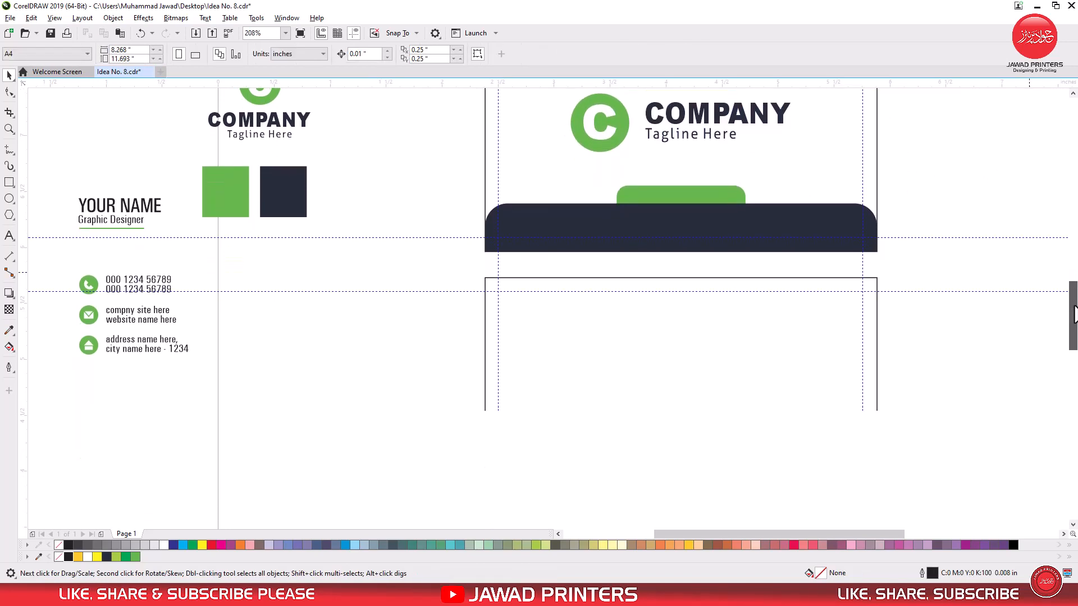
{"action": "left_click", "coordinate": [10, 186]}
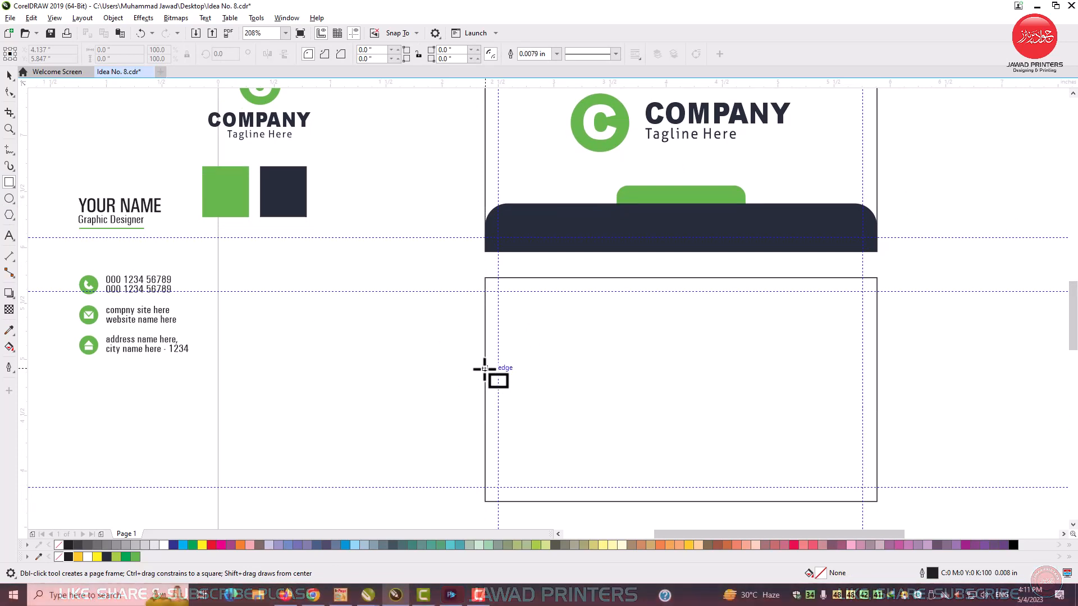
{"action": "left_click_drag", "start_coordinate": [485, 363], "coordinate": [665, 422]}
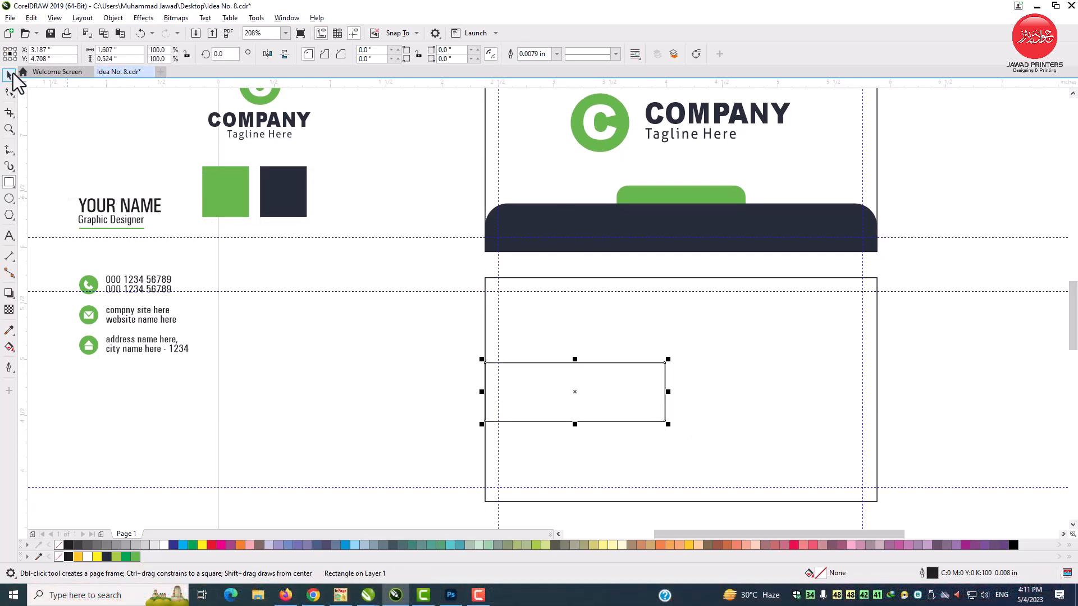
{"action": "left_click", "coordinate": [12, 74]}
Step: Centre the rectangle vertically on the lower card and round its two right corners with a 0.1 inch radius
{"action": "left_click", "coordinate": [729, 343], "text": "shift"}
{"action": "key", "text": "e"}
{"action": "left_click", "coordinate": [728, 342], "text": "shift"}
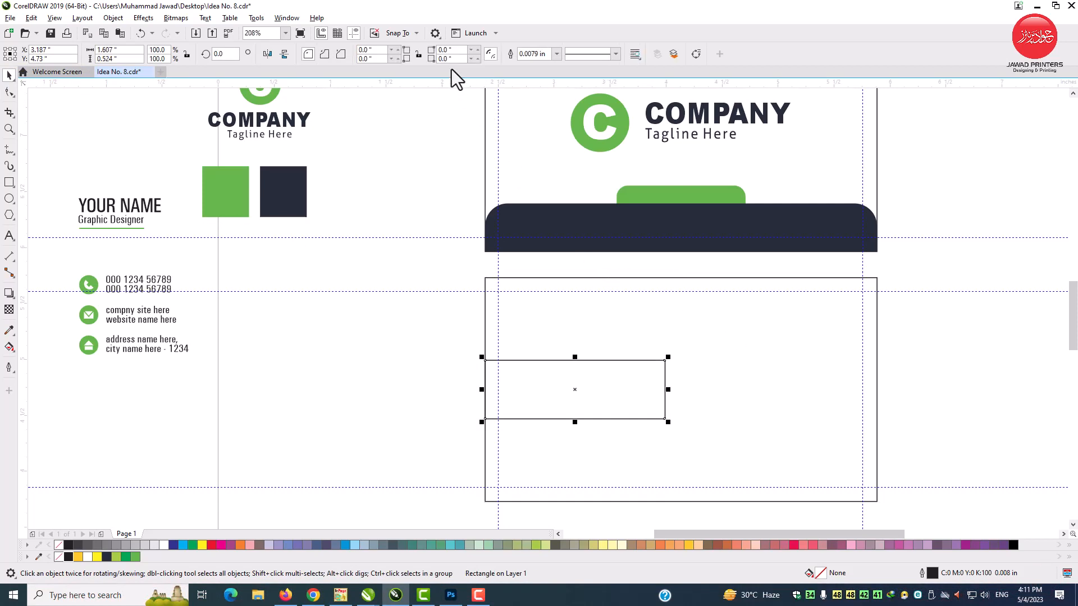
{"action": "type", "text": "0."}
{"action": "left_click", "coordinate": [435, 331]}
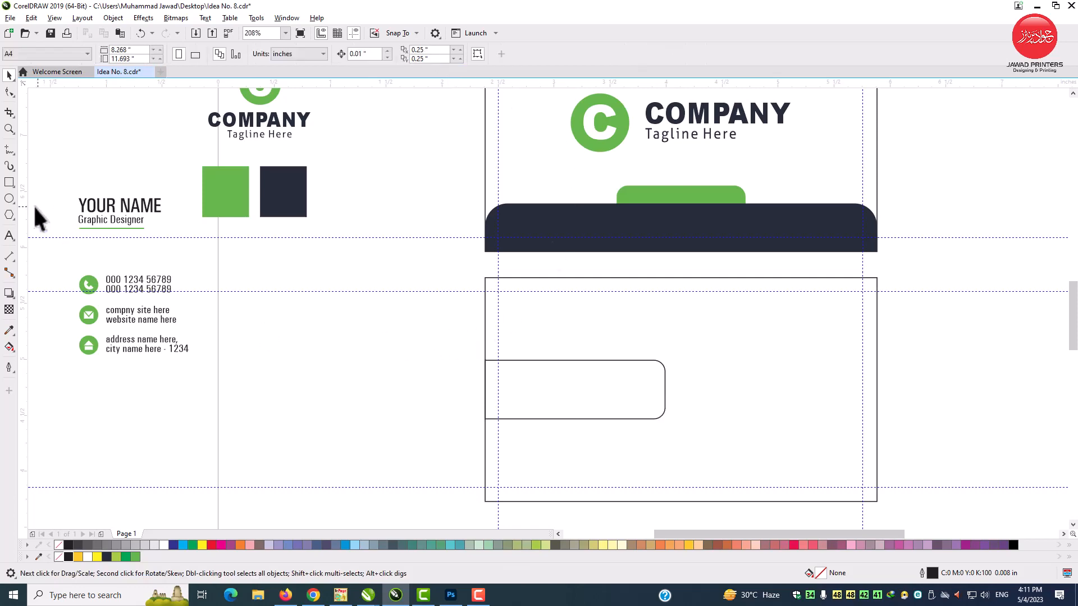
Step: Draw a full-height rectangle across the rounded bar on the lower card and widen it leftwards to about 1.32 by 2 inches
{"action": "left_click", "coordinate": [9, 182]}
{"action": "left_click_drag", "start_coordinate": [509, 277], "coordinate": [653, 502]}
{"action": "key", "text": "space"}
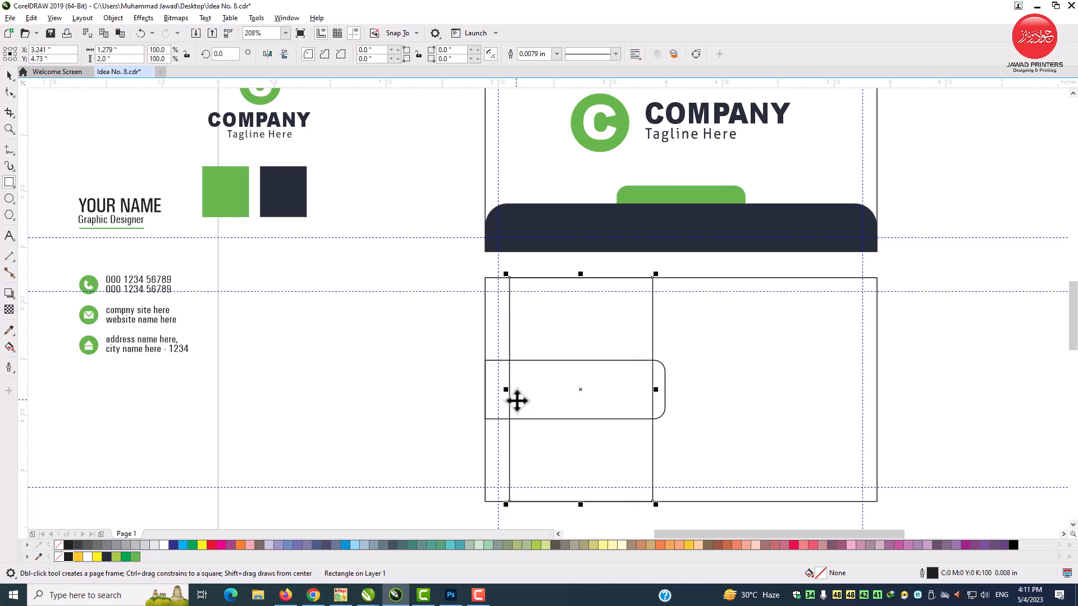
{"action": "left_click", "coordinate": [8, 129]}
{"action": "left_click_drag", "start_coordinate": [457, 271], "coordinate": [665, 475]}
{"action": "left_click", "coordinate": [10, 75]}
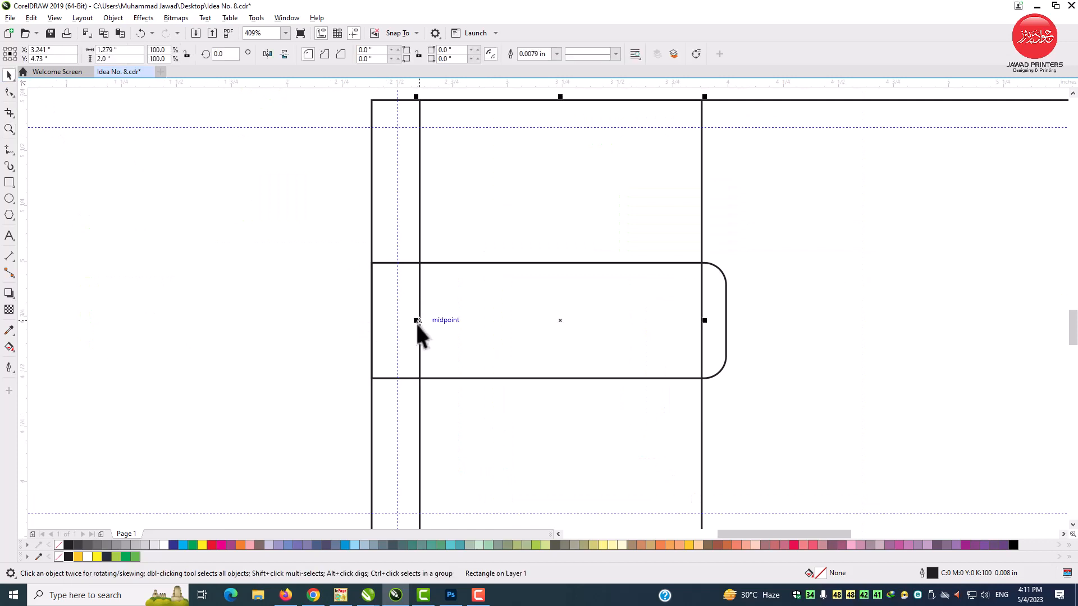
{"action": "left_click_drag", "start_coordinate": [416, 322], "coordinate": [407, 324]}
{"action": "scroll", "coordinate": [408, 324], "scroll_direction": "down", "scroll_amount": 3}
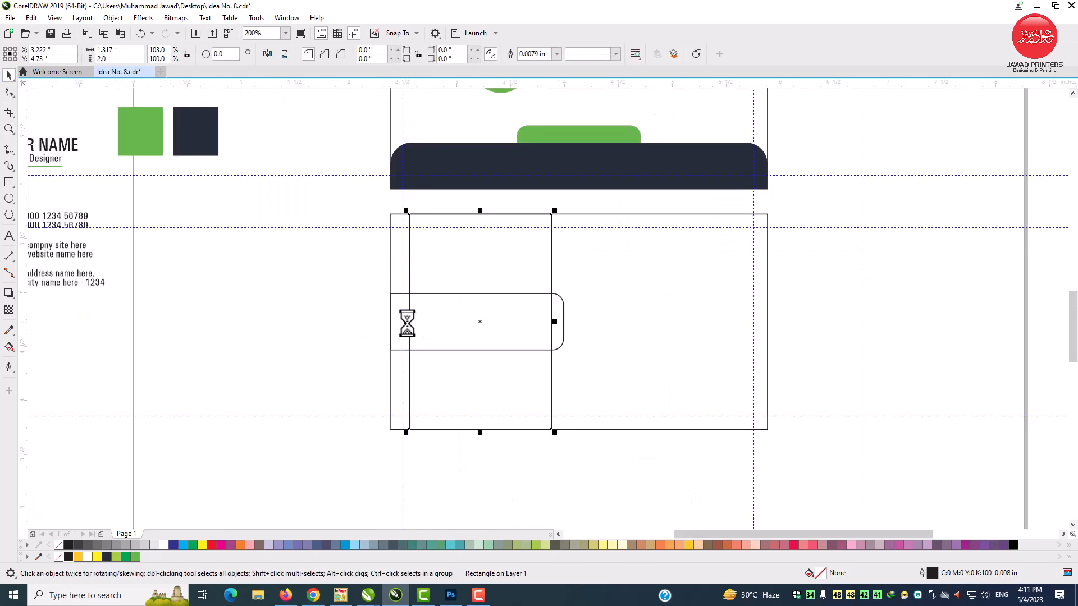
Step: Fill the tall rectangle with the navy sampled from the colour square
{"action": "left_click", "coordinate": [9, 331]}
{"action": "left_click", "coordinate": [190, 139]}
{"action": "left_click", "coordinate": [458, 263]}
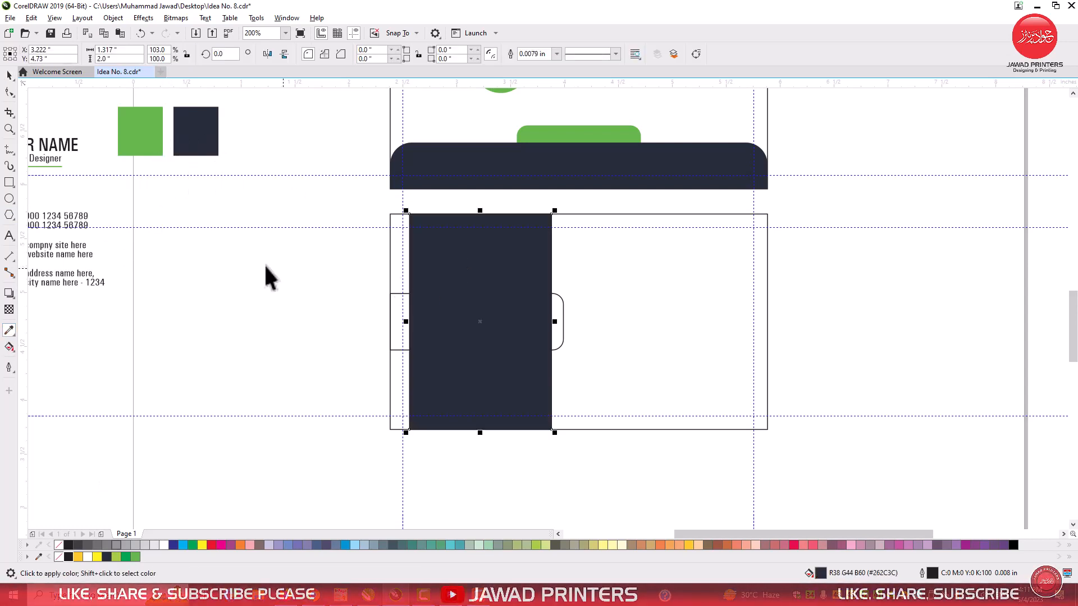
{"action": "key", "text": "space"}
Step: Fill the rounded bar with the green sampled from the upper card's tab and remove the outlines of the bar and navy panel
{"action": "left_click", "coordinate": [9, 332]}
{"action": "left_click", "coordinate": [626, 130]}
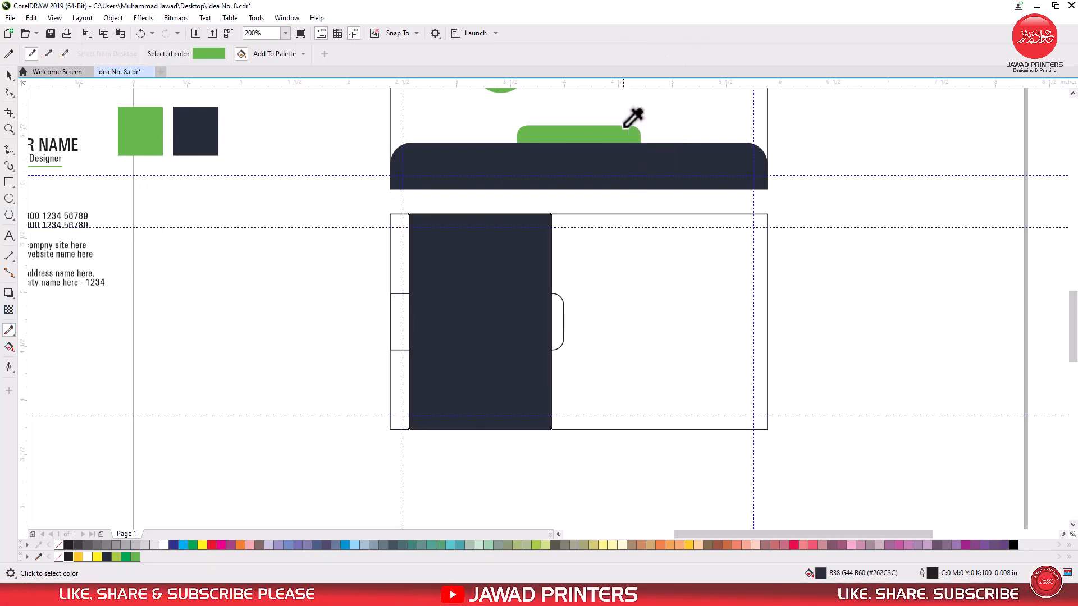
{"action": "left_click", "coordinate": [392, 319]}
{"action": "key", "text": "space"}
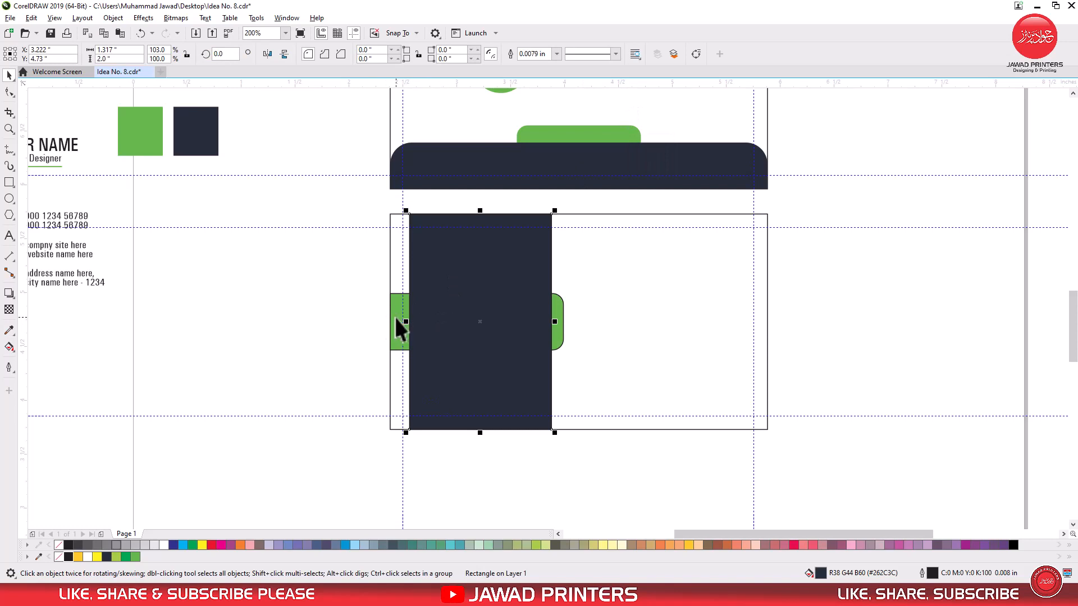
{"action": "left_click", "coordinate": [396, 320], "text": "shift"}
{"action": "left_click", "coordinate": [101, 505]}
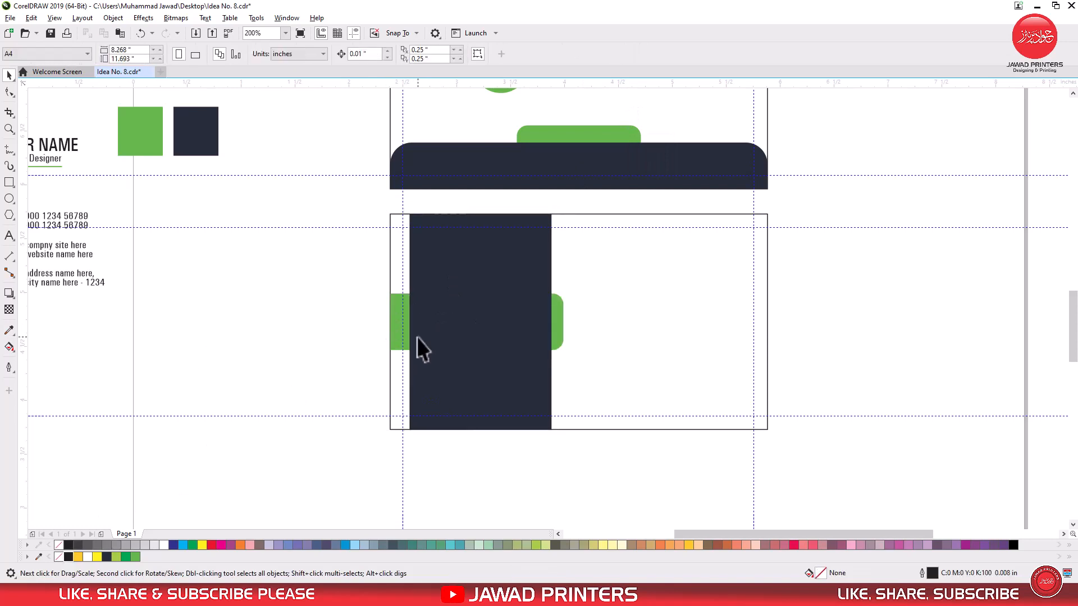
Step: Duplicate the green rounded bar, rotate the copy 180 degrees and align it to the lower card's right edge
{"action": "left_click", "coordinate": [392, 321]}
{"action": "right_click", "coordinate": [392, 324]}
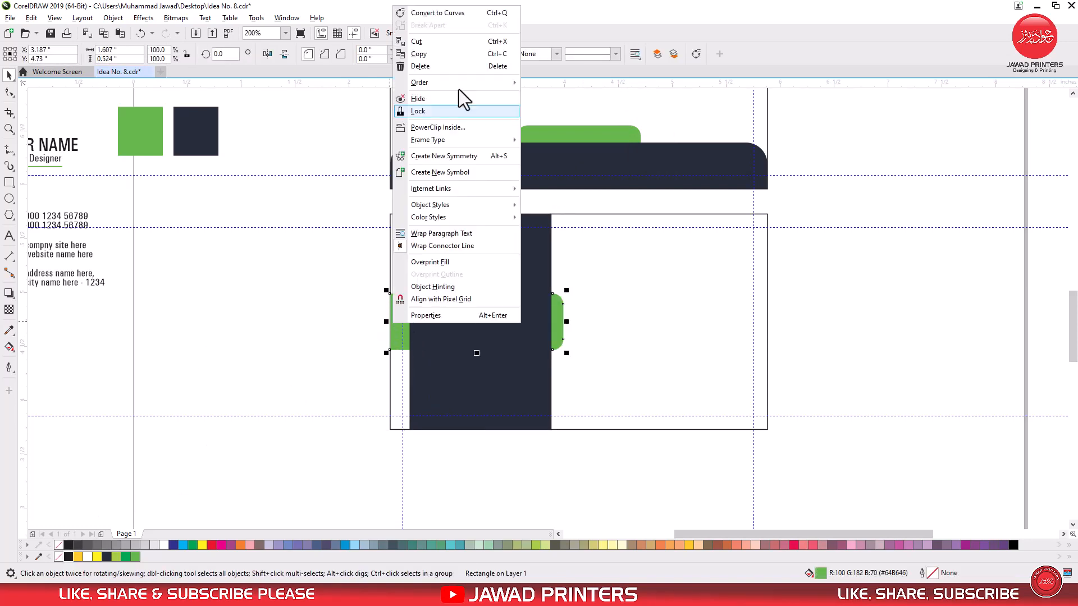
{"action": "left_click", "coordinate": [458, 56]}
{"action": "right_click", "coordinate": [304, 275]}
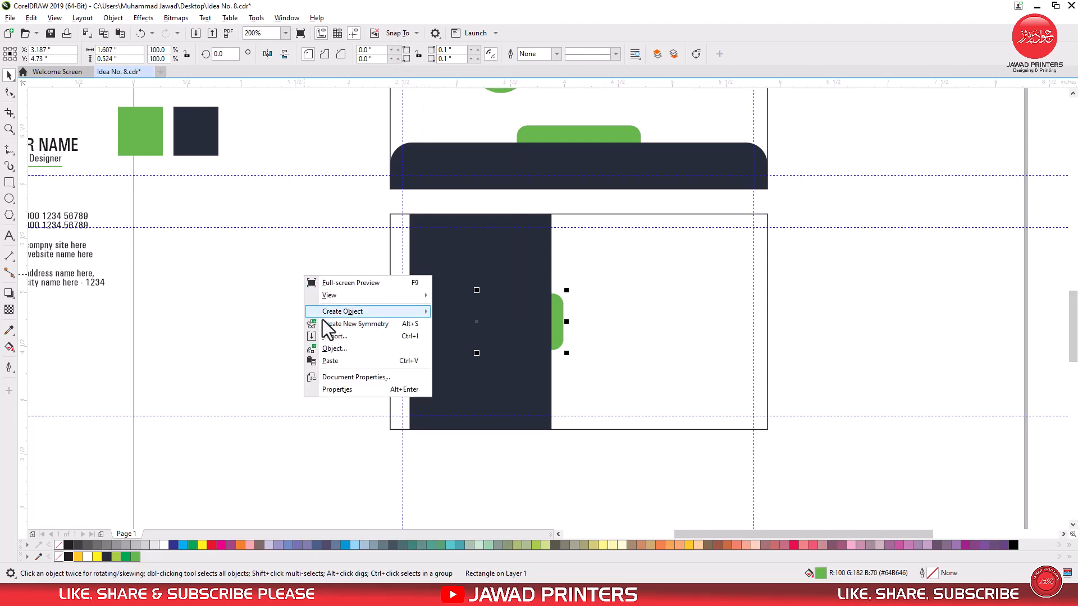
{"action": "left_click", "coordinate": [333, 363]}
{"action": "left_click_drag", "start_coordinate": [474, 320], "coordinate": [654, 320]}
{"action": "left_click", "coordinate": [768, 279], "text": "shift"}
{"action": "key", "text": "r"}
{"action": "left_click", "coordinate": [691, 320]}
Step: Convert the copied green bar to curves, shorten it to a small tab and align it to the lower card's right edge
{"action": "right_click", "coordinate": [691, 320]}
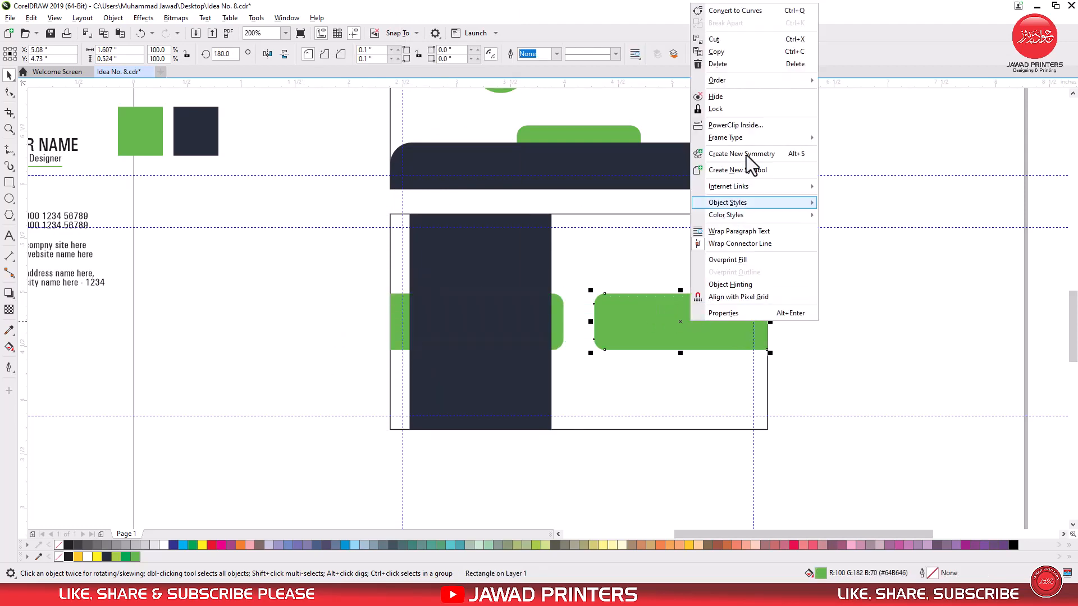
{"action": "mouse_move", "coordinate": [733, 78]}
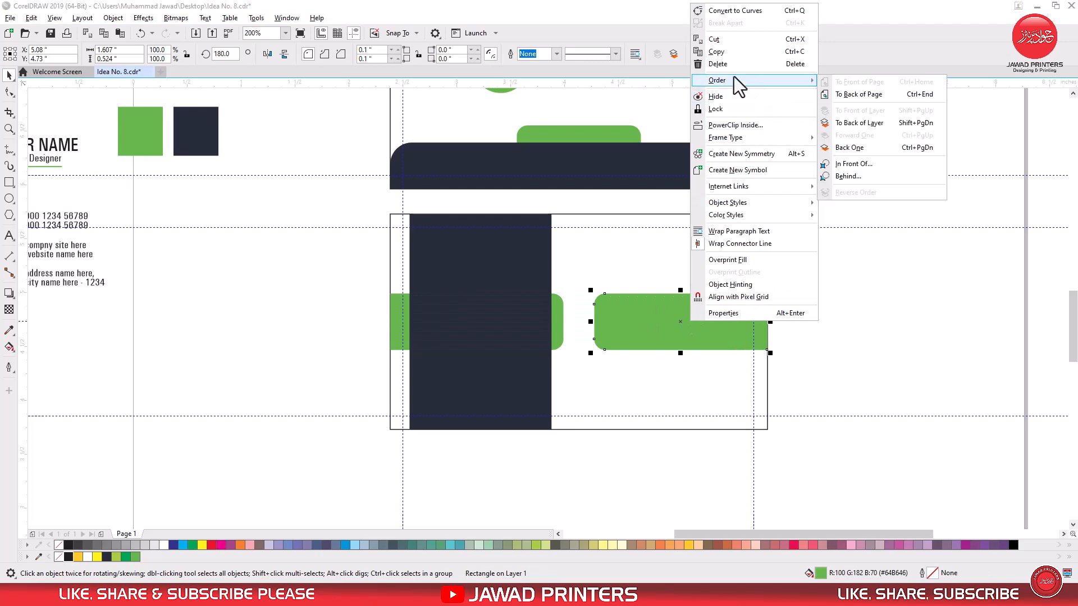
{"action": "left_click", "coordinate": [727, 11]}
{"action": "key", "text": "F10"}
{"action": "left_click_drag", "start_coordinate": [712, 292], "coordinate": [618, 344]}
{"action": "key", "text": "space"}
{"action": "left_click", "coordinate": [760, 383], "text": "shift"}
{"action": "key", "text": "r"}
{"action": "key", "text": "Escape"}
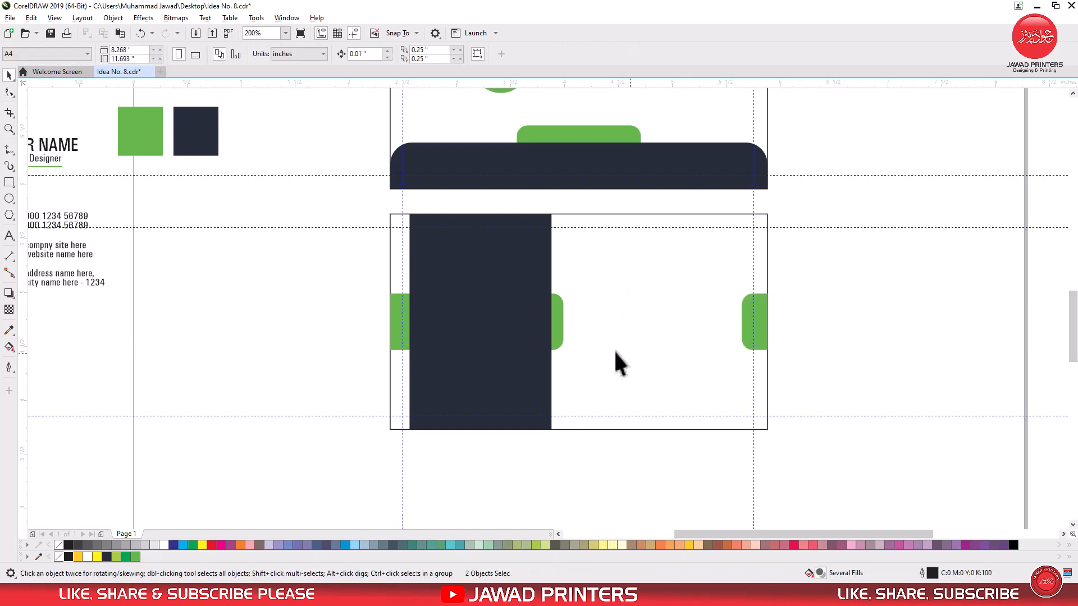
Step: Move the navy panel and its green bar rightwards until the bar's left end meets the left margin guideline
{"action": "left_click", "coordinate": [550, 327]}
{"action": "left_click", "coordinate": [560, 315], "text": "shift"}
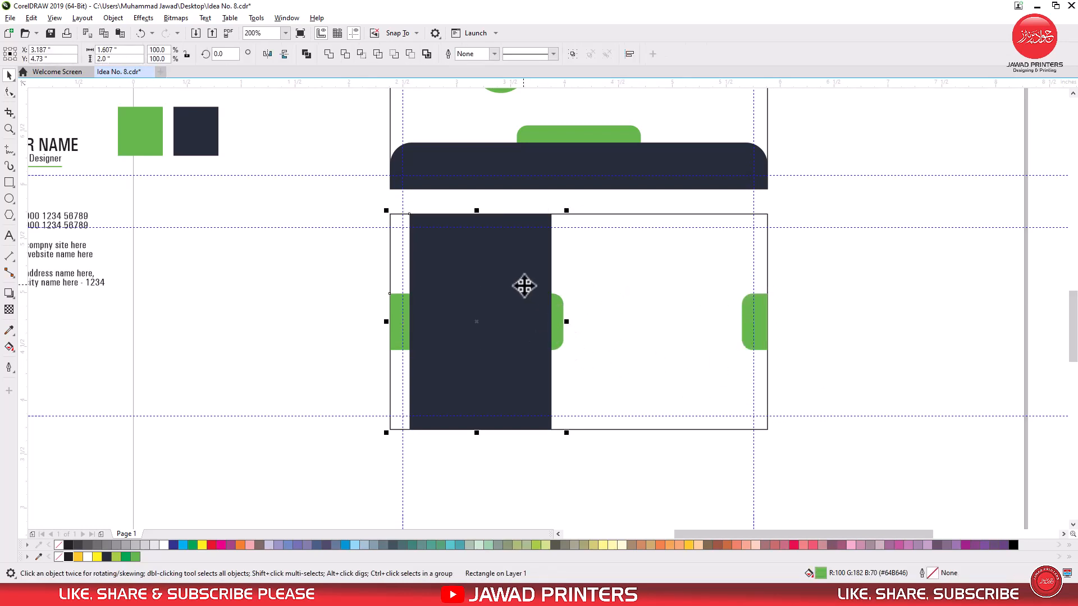
{"action": "left_click_drag", "start_coordinate": [522, 284], "coordinate": [534, 293]}
Step: Widen the navy panel leftwards to about 1.41 inches
{"action": "left_click", "coordinate": [348, 316]}
{"action": "left_click", "coordinate": [422, 322]}
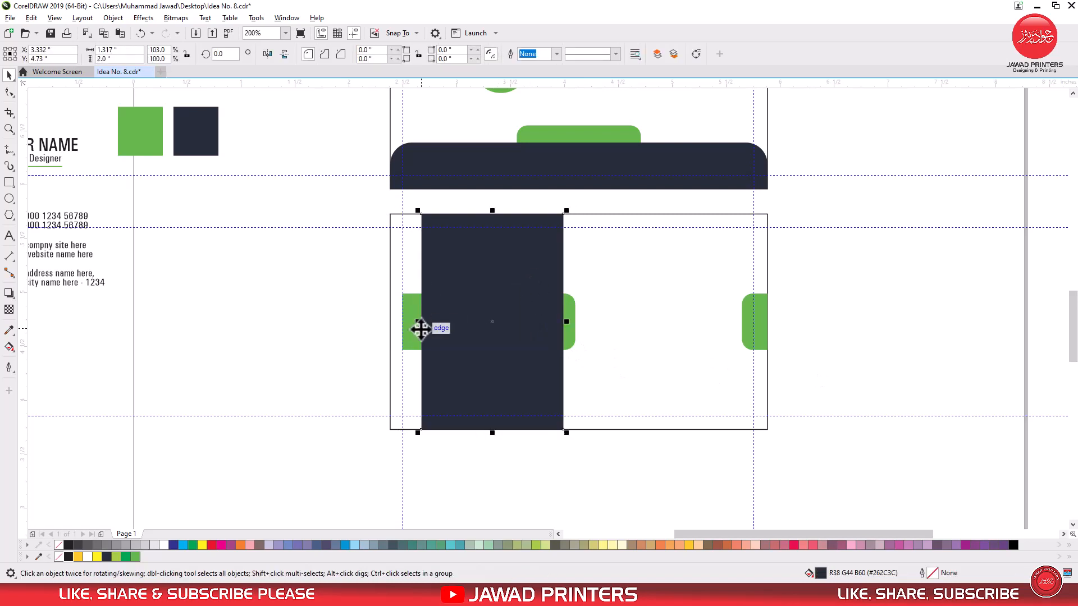
{"action": "left_click_drag", "start_coordinate": [422, 322], "coordinate": [407, 322]}
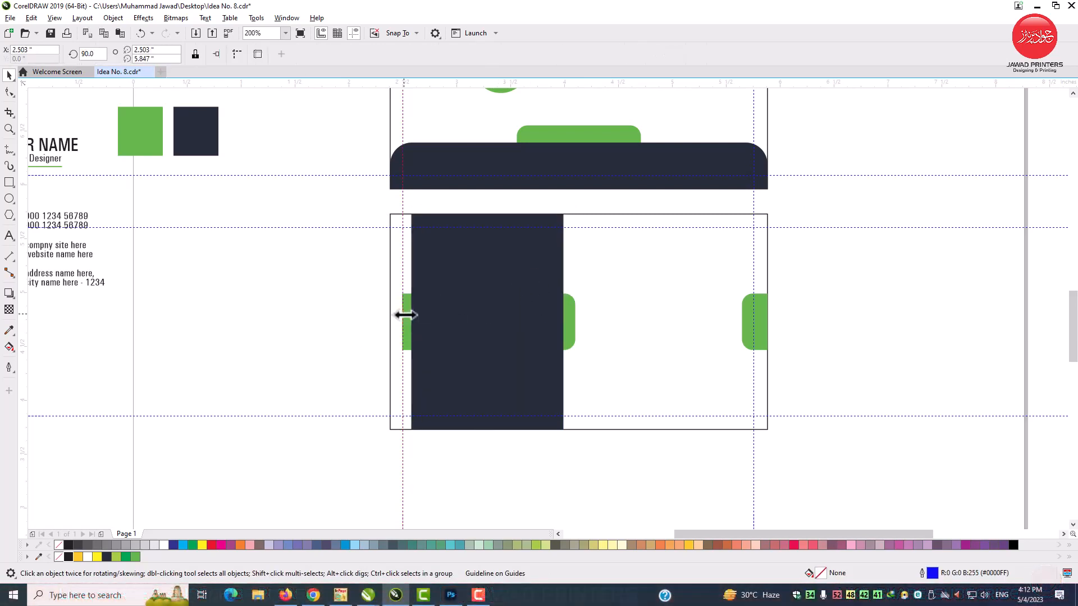
{"action": "double_click", "coordinate": [403, 316]}
{"action": "left_click", "coordinate": [1072, 73]}
Step: Convert the green bar behind the navy panel to curves and extend its left end to the lower card's left edge
{"action": "left_click", "coordinate": [572, 315]}
{"action": "key", "text": "ctrl+q"}
{"action": "key", "text": "F10"}
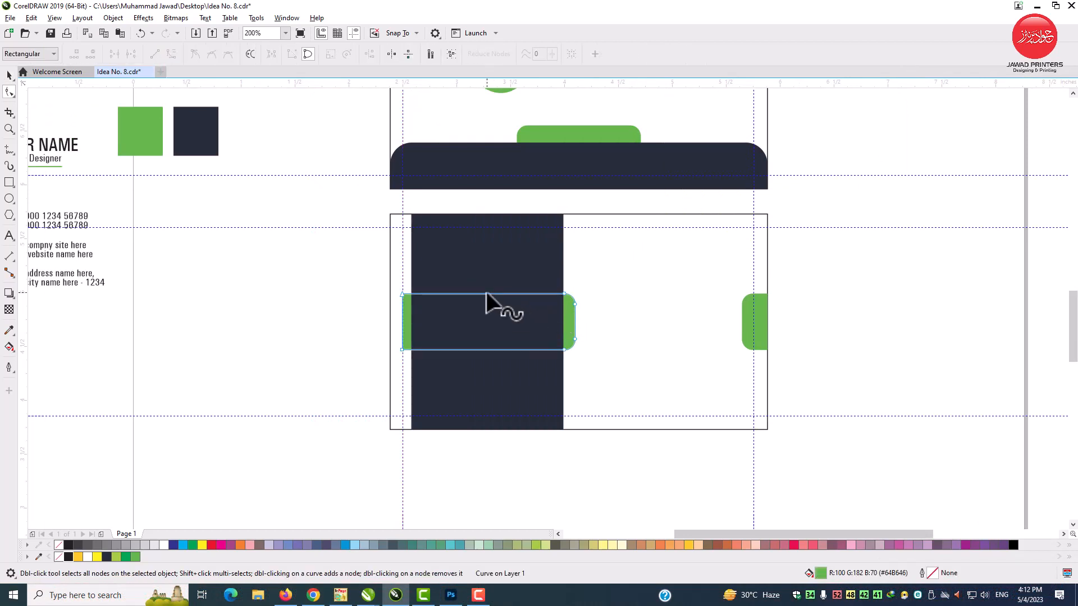
{"action": "left_click_drag", "start_coordinate": [402, 350], "coordinate": [389, 350]}
{"action": "key", "text": "space"}
Step: Widen the lower card's navy panel leftwards to about 1.45 inches, keeping it just inside the left margin guideline
{"action": "left_click", "coordinate": [490, 264]}
{"action": "key", "text": "z"}
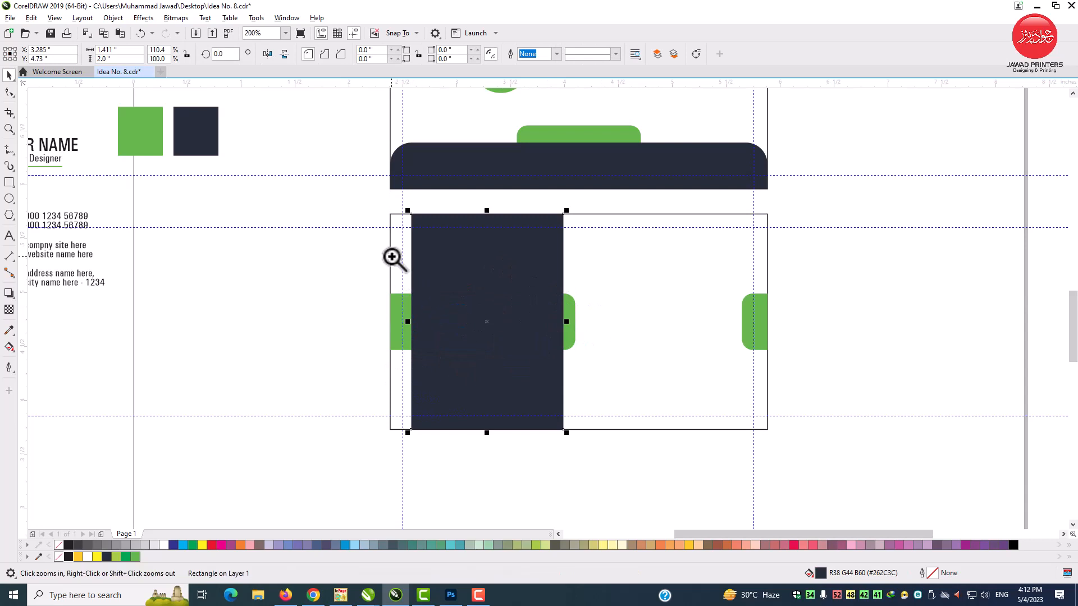
{"action": "left_click_drag", "start_coordinate": [396, 200], "coordinate": [618, 426]}
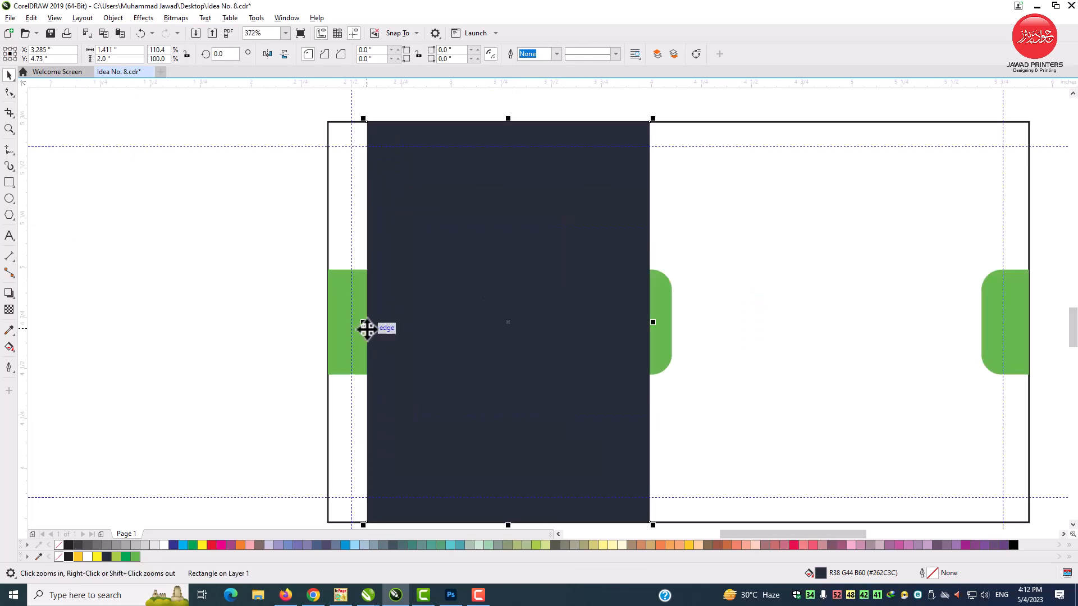
{"action": "left_click_drag", "start_coordinate": [363, 323], "coordinate": [354, 324]}
{"action": "scroll", "coordinate": [380, 336], "scroll_direction": "down", "scroll_amount": 1}
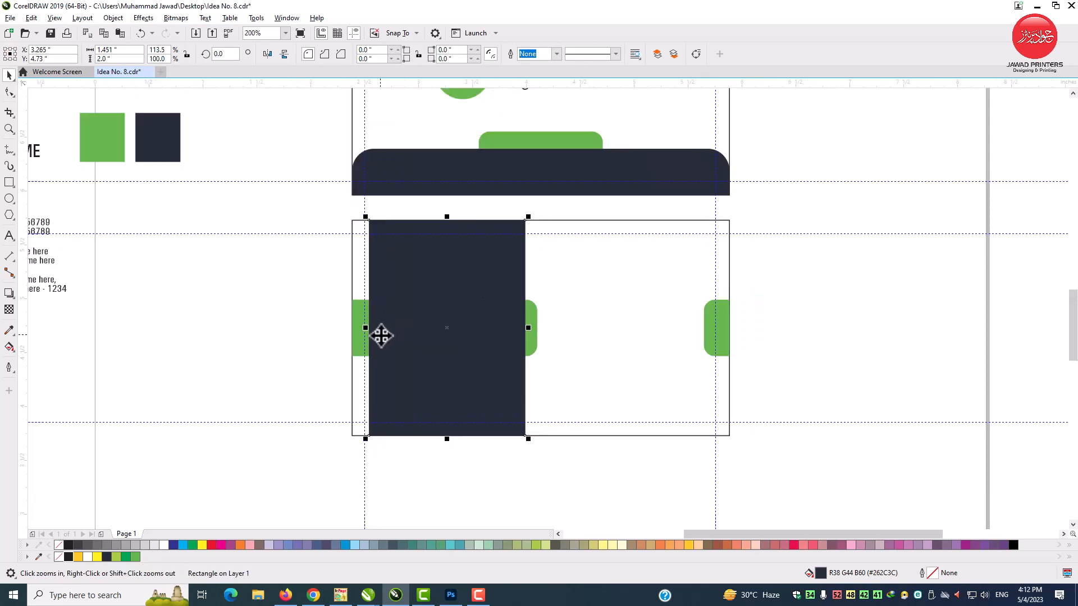
{"action": "left_click", "coordinate": [272, 329]}
Step: Move the stacked logo onto the lower card's white area, vertically centred, and delete the green and navy colour swatches
{"action": "scroll", "coordinate": [258, 314], "scroll_direction": "down", "scroll_amount": 1}
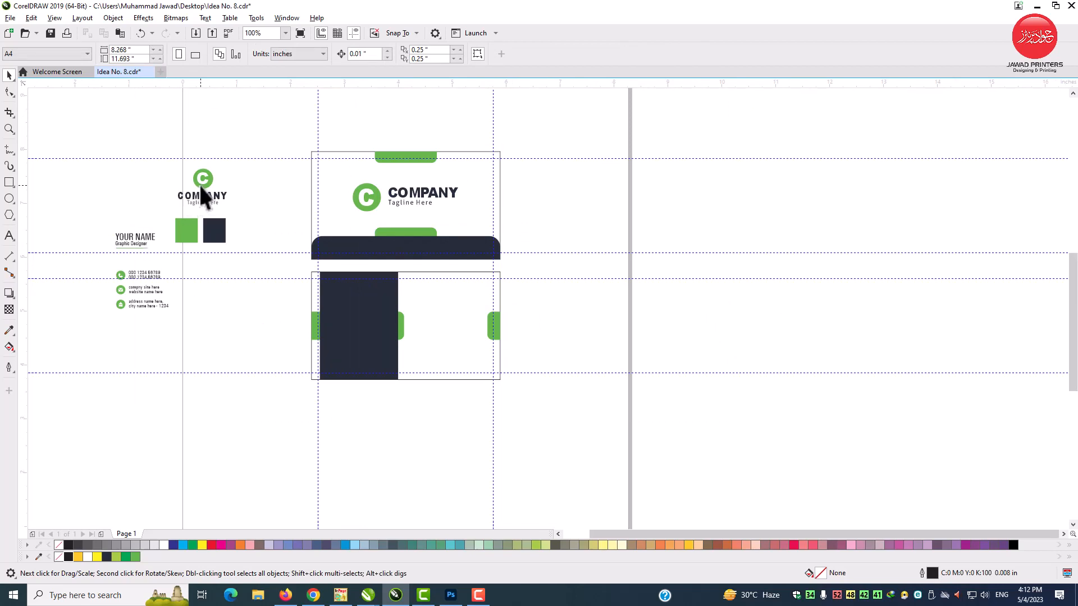
{"action": "left_click_drag", "start_coordinate": [190, 193], "coordinate": [450, 315]}
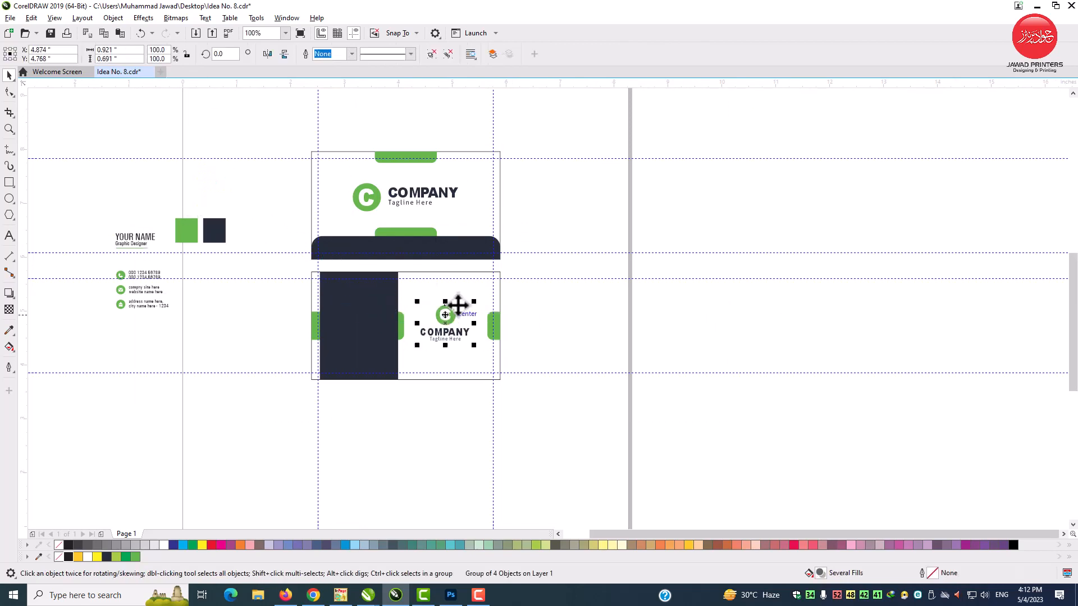
{"action": "key", "text": "z"}
{"action": "left_click_drag", "start_coordinate": [92, 162], "coordinate": [590, 395]}
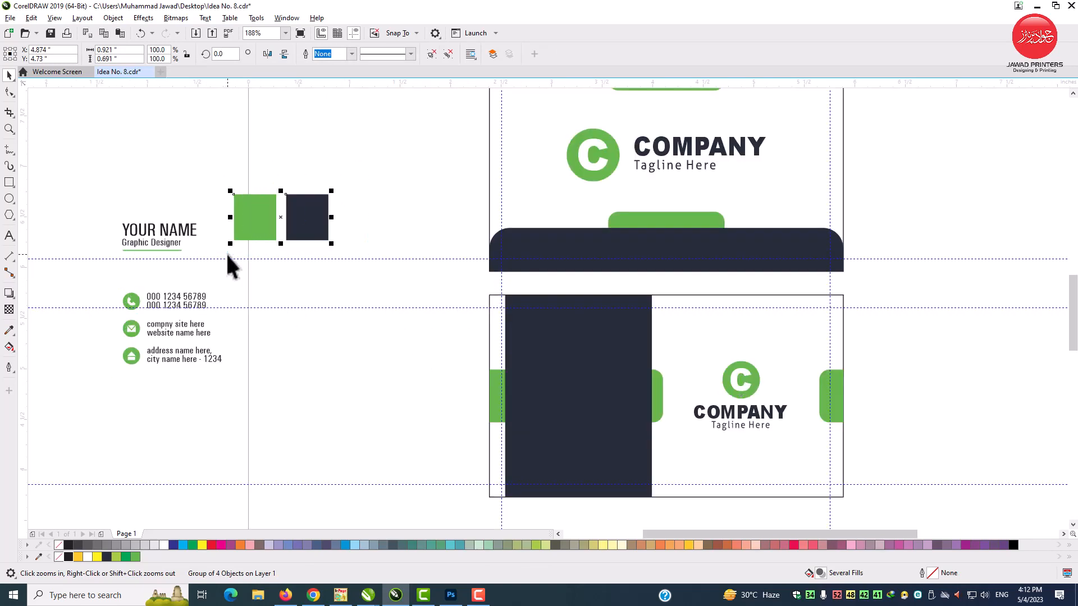
{"action": "key", "text": "Delete"}
Step: Move the contact details with their icons onto the lower part of the navy panel and recolour the three text blocks white
{"action": "left_click_drag", "start_coordinate": [112, 283], "coordinate": [112, 283]}
{"action": "left_click_drag", "start_coordinate": [138, 327], "coordinate": [537, 430]}
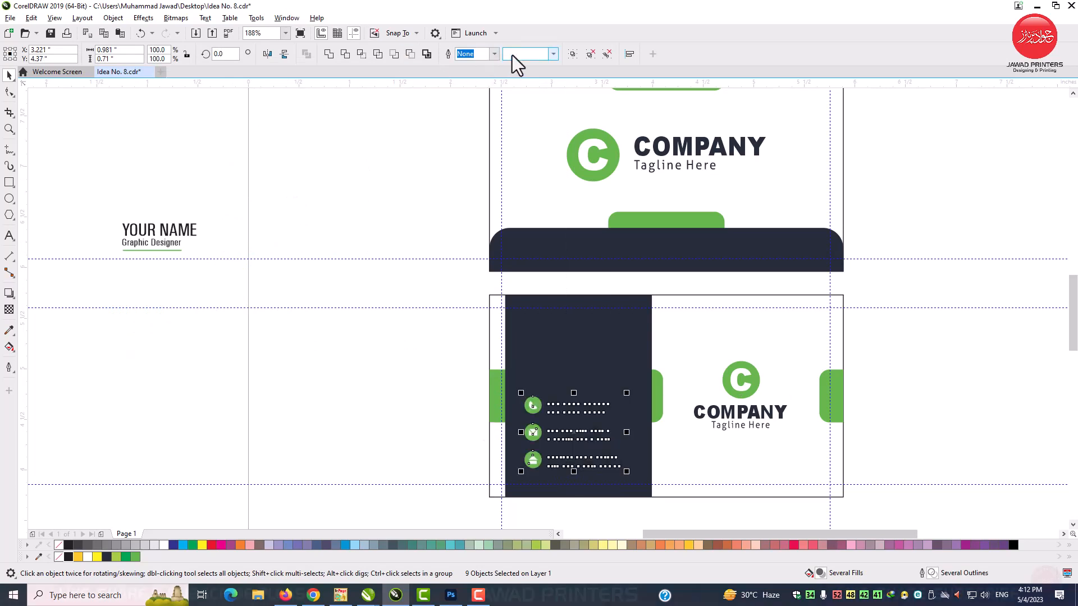
{"action": "left_click", "coordinate": [584, 405]}
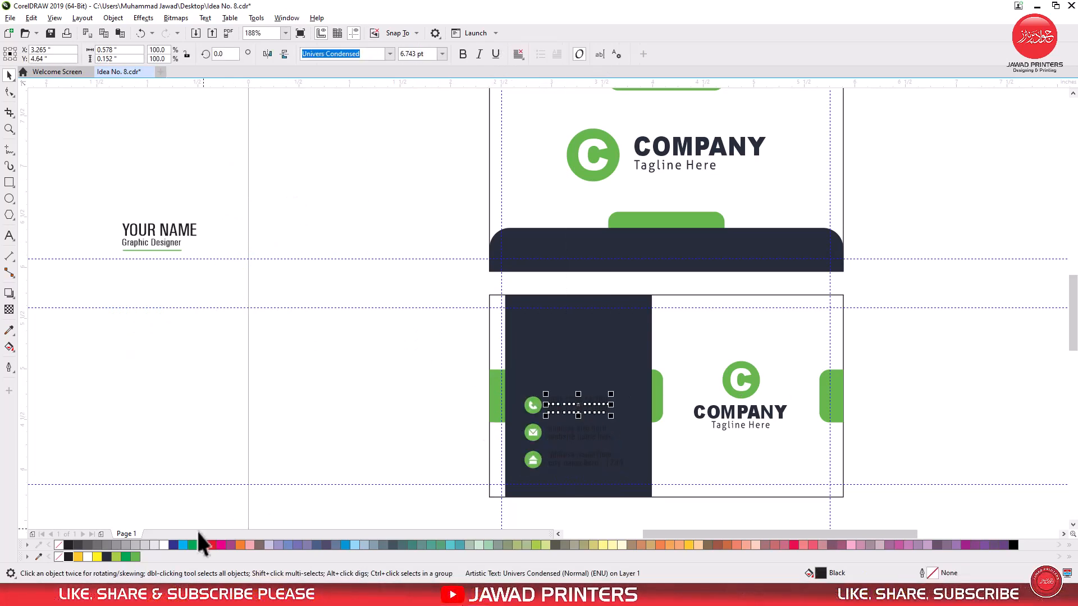
{"action": "left_click", "coordinate": [163, 544]}
{"action": "left_click", "coordinate": [606, 436]}
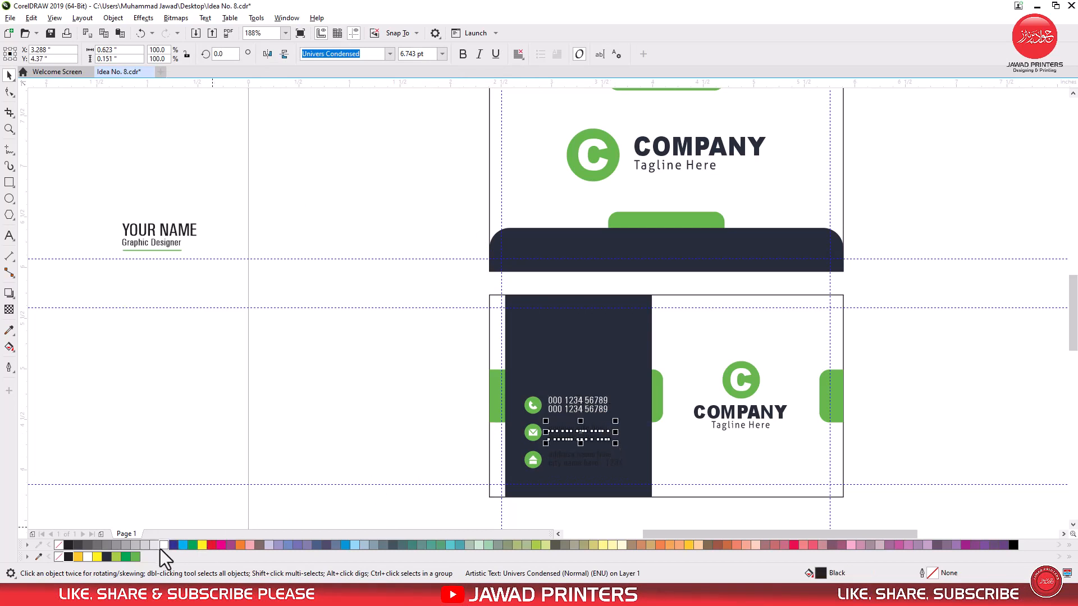
{"action": "left_click", "coordinate": [591, 460]}
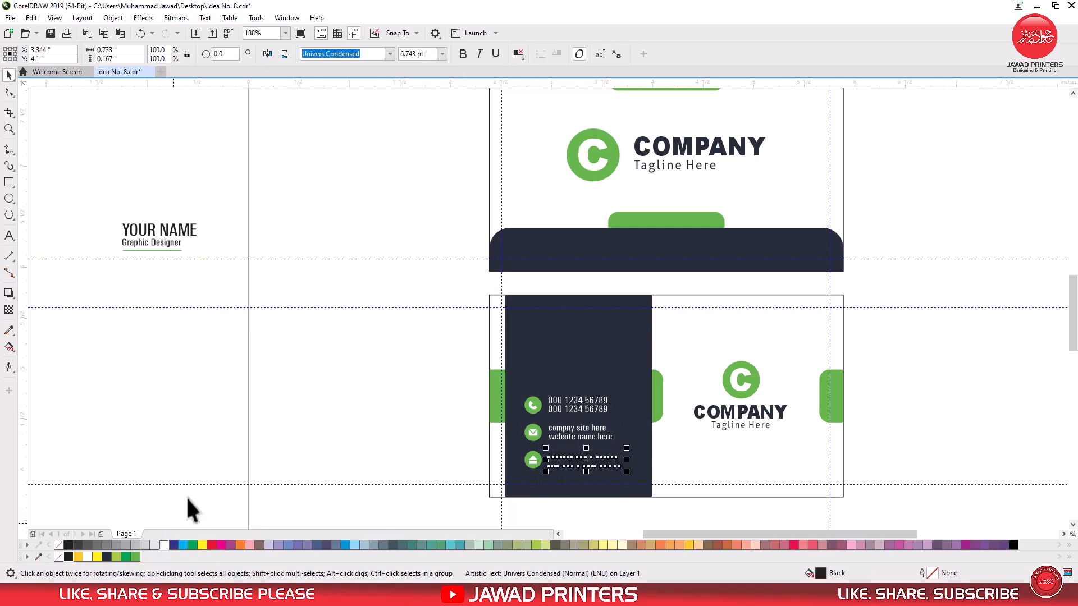
{"action": "left_click", "coordinate": [291, 320]}
Step: Move the name, job title and green underline onto the navy panel above the contact details
{"action": "left_click_drag", "start_coordinate": [108, 208], "coordinate": [107, 208]}
{"action": "left_click_drag", "start_coordinate": [160, 230], "coordinate": [568, 334]}
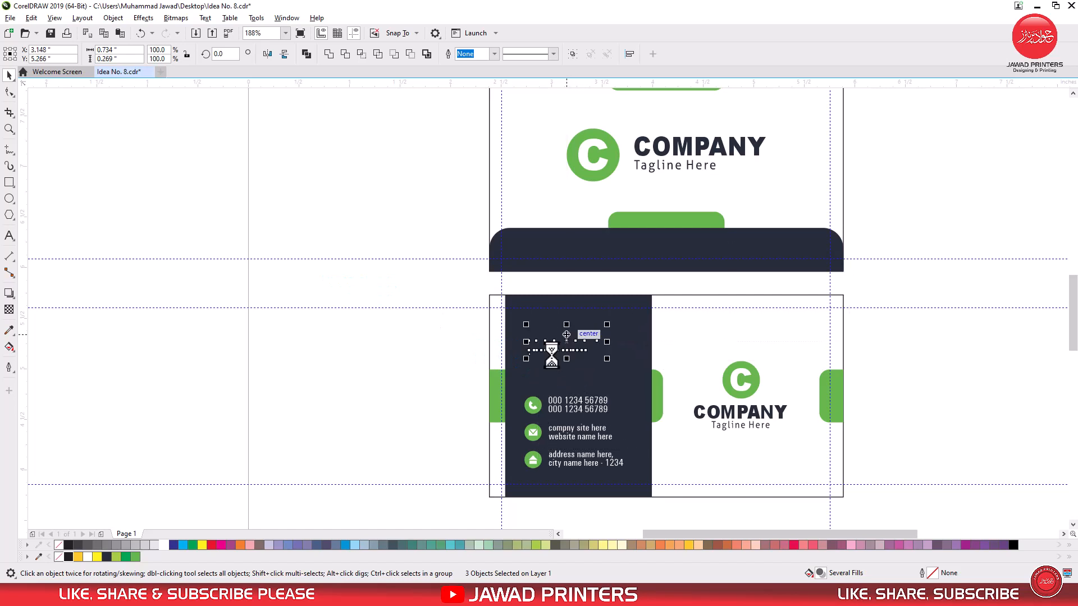
{"action": "left_click", "coordinate": [421, 368]}
{"action": "left_click_drag", "start_coordinate": [652, 364], "coordinate": [666, 372]}
Step: Recolour the name and job title on the navy panel white
{"action": "left_click", "coordinate": [9, 129]}
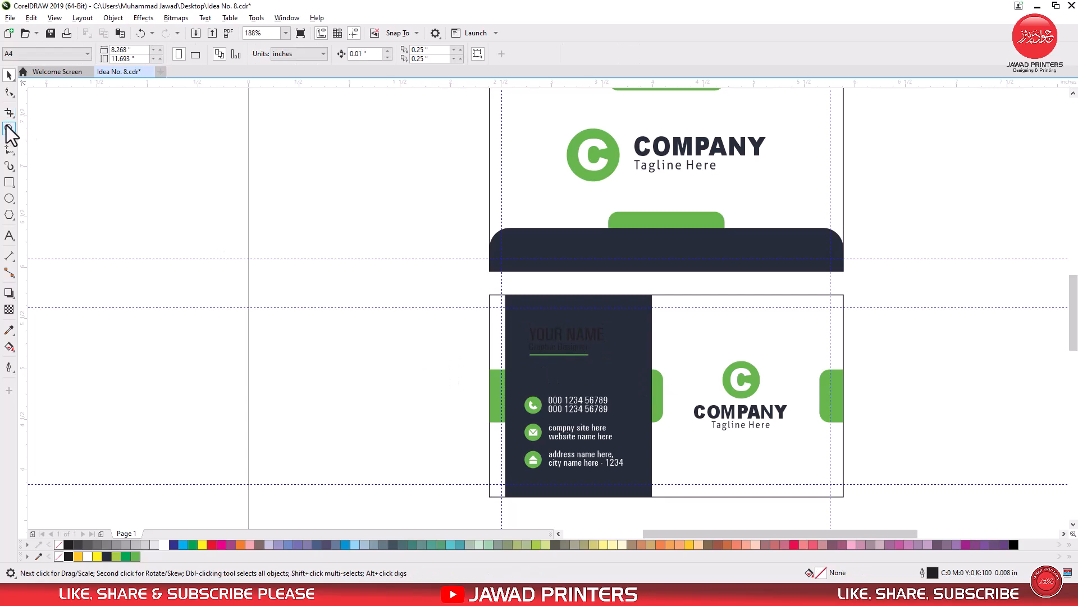
{"action": "left_click_drag", "start_coordinate": [472, 286], "coordinate": [690, 423]}
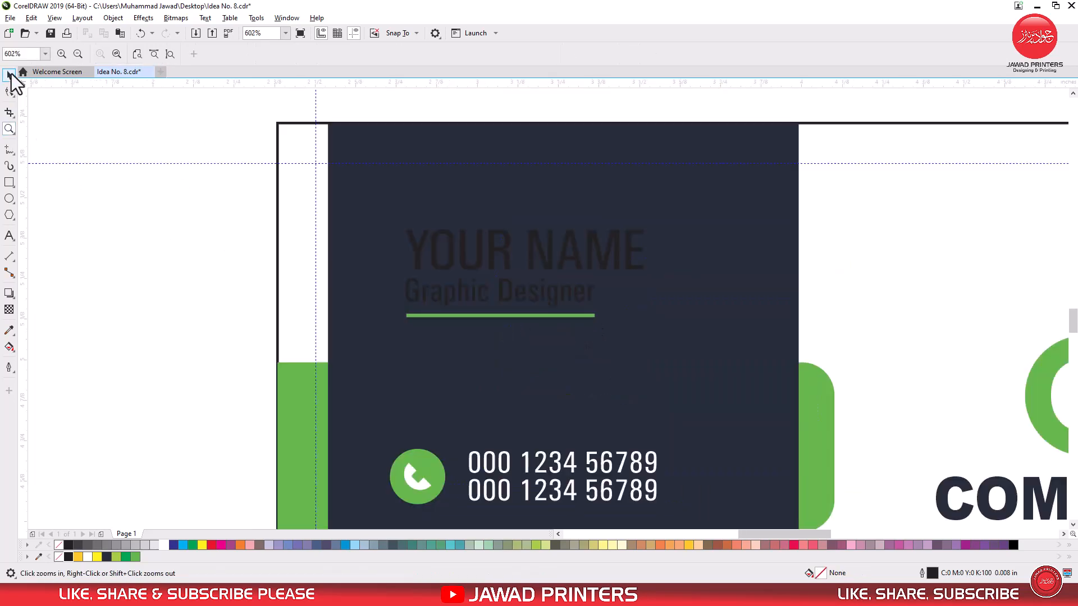
{"action": "left_click", "coordinate": [9, 75]}
{"action": "left_click", "coordinate": [435, 253]}
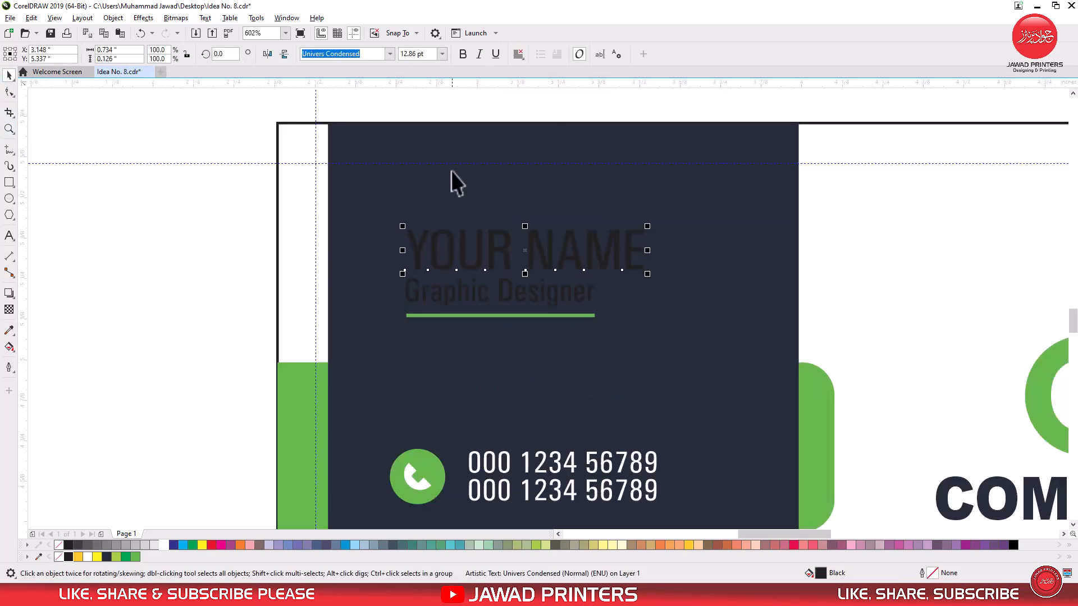
{"action": "left_click", "coordinate": [441, 300], "text": "shift"}
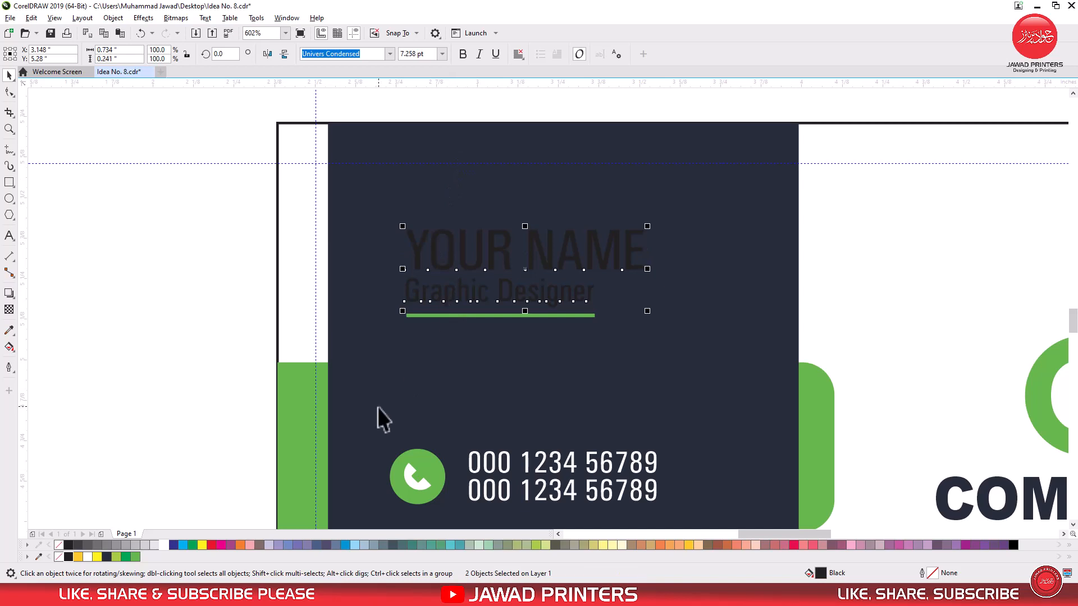
{"action": "left_click", "coordinate": [164, 544]}
{"action": "left_click", "coordinate": [186, 351]}
Step: Enlarge the stacked logo on the lower card slightly, keeping it midway between the two green tabs
{"action": "scroll", "coordinate": [308, 303], "scroll_direction": "down", "scroll_amount": 2}
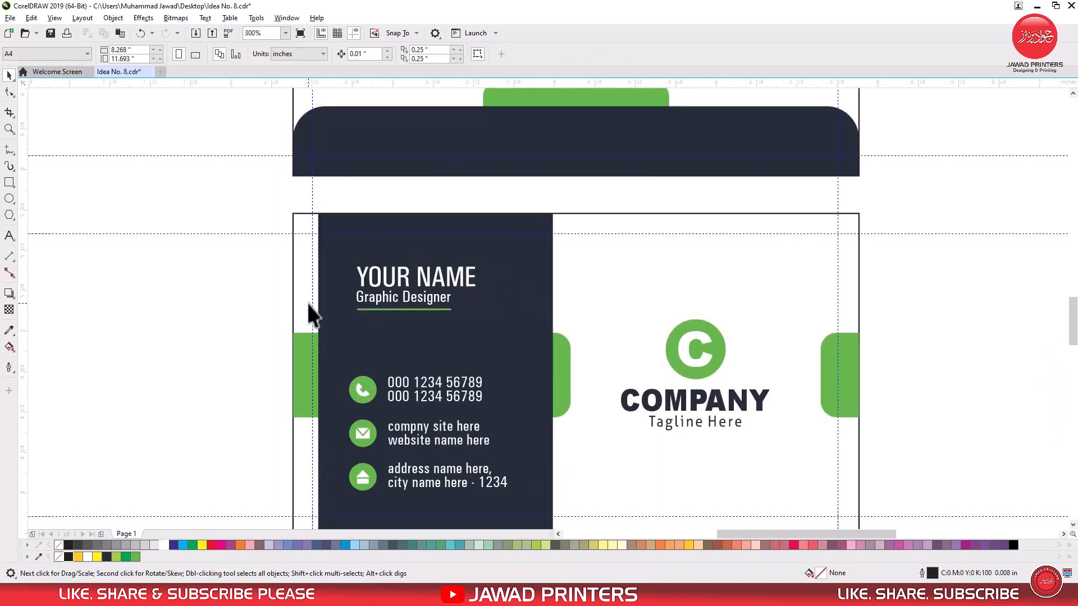
{"action": "scroll", "coordinate": [308, 303], "scroll_direction": "down", "scroll_amount": 2}
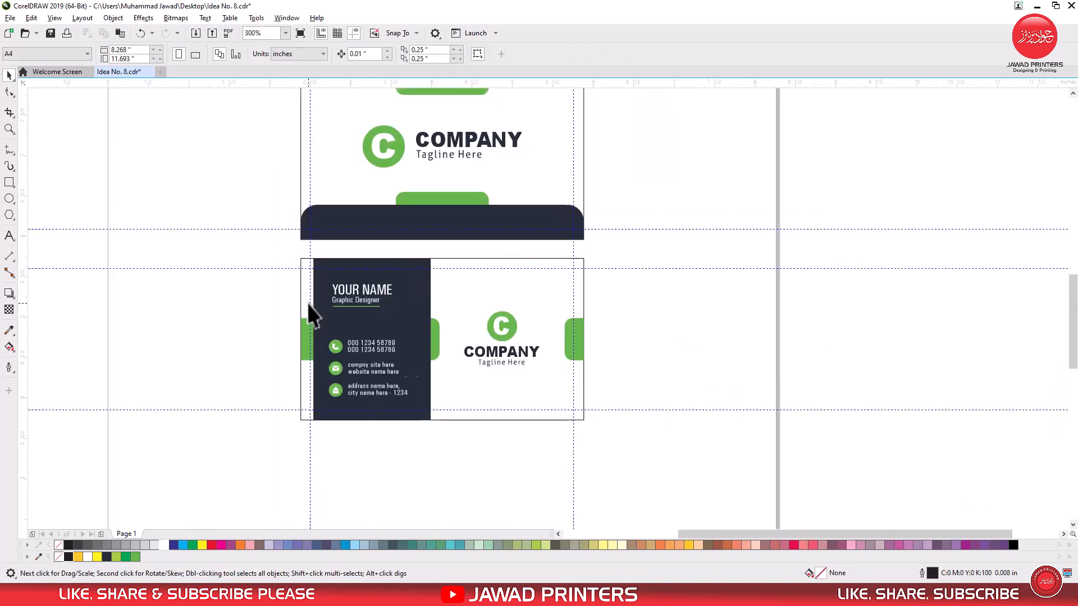
{"action": "left_click", "coordinate": [519, 331]}
{"action": "scroll", "coordinate": [551, 374], "scroll_direction": "up", "scroll_amount": 3}
{"action": "left_click_drag", "start_coordinate": [520, 332], "coordinate": [528, 340]}
{"action": "left_click", "coordinate": [612, 273], "text": "shift"}
{"action": "left_click", "coordinate": [684, 301]}
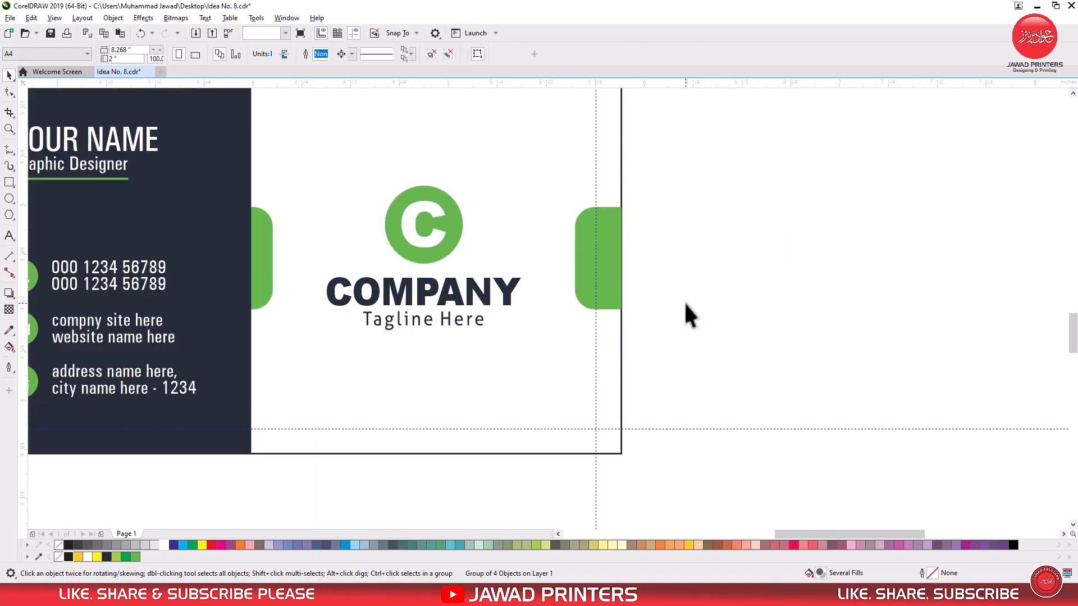
Step: Fit both card sides in the view and examine the finished design in a full-screen preview
{"action": "scroll", "coordinate": [684, 301], "scroll_direction": "down", "scroll_amount": 2}
{"action": "left_click", "coordinate": [605, 242]}
{"action": "key", "text": "F4"}
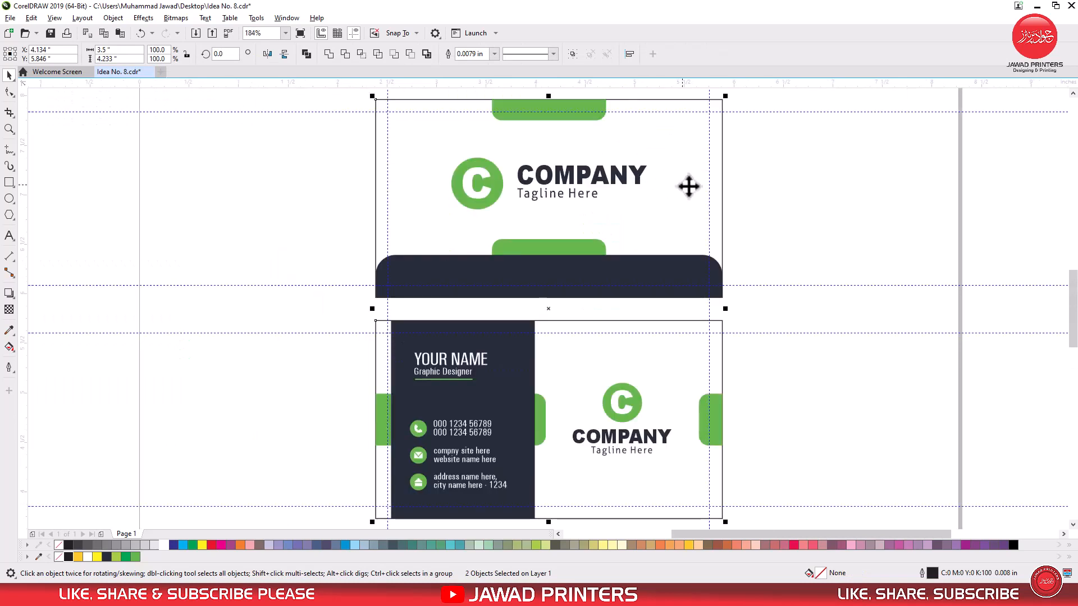
{"action": "left_click", "coordinate": [790, 183]}
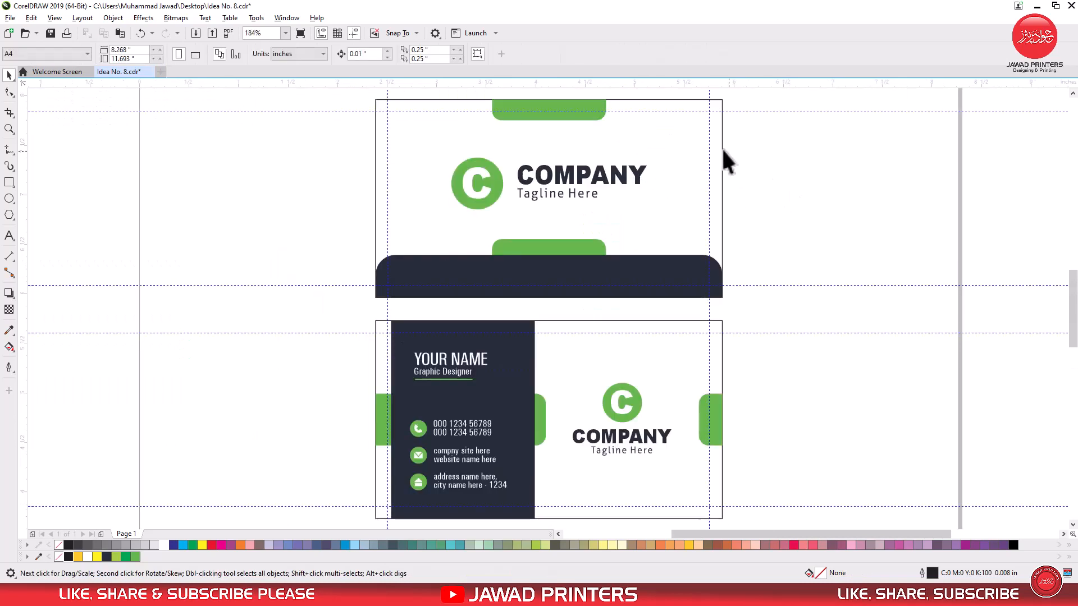
{"action": "left_click", "coordinate": [301, 37]}
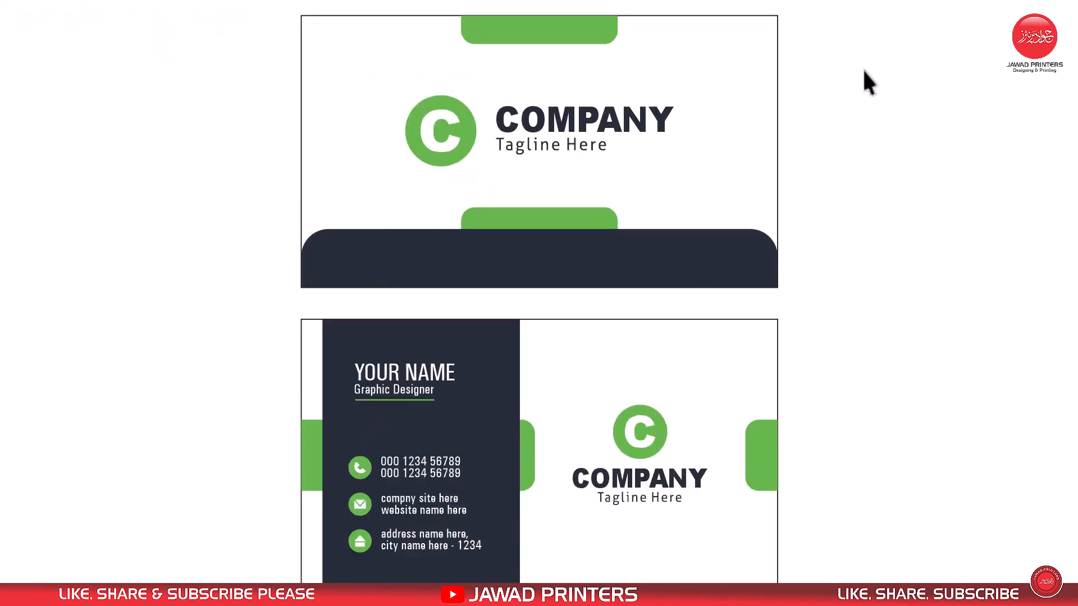